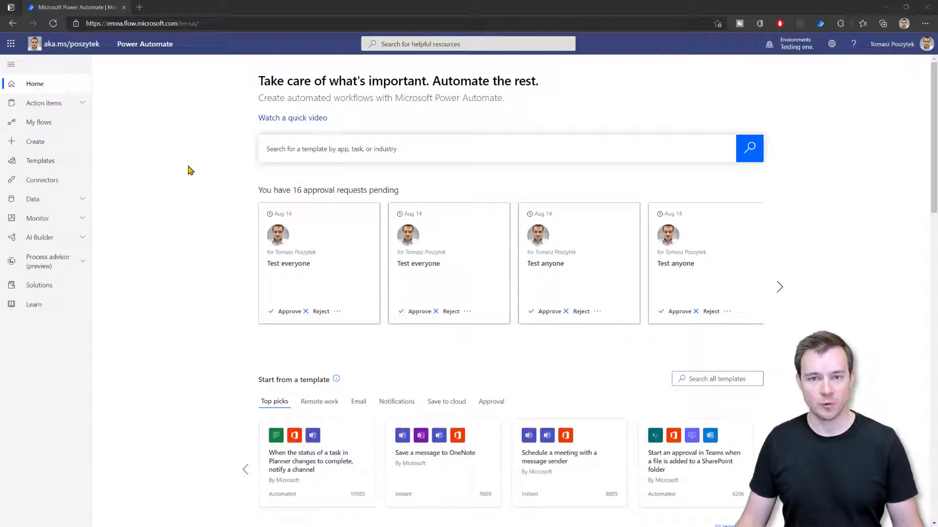
# Step: Open the Do a transfer desktop flow's details from My flows > Desktop flows
pyautogui.click(42, 124)
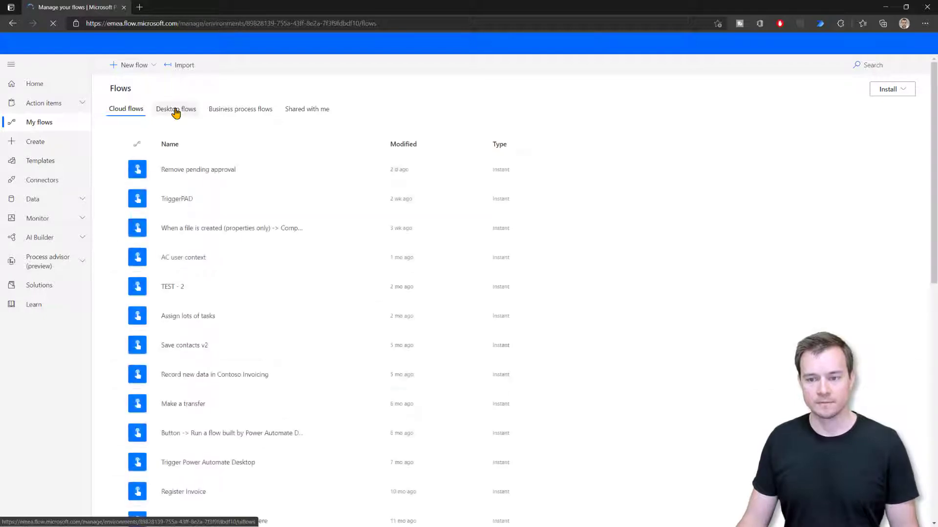
pyautogui.click(176, 112)
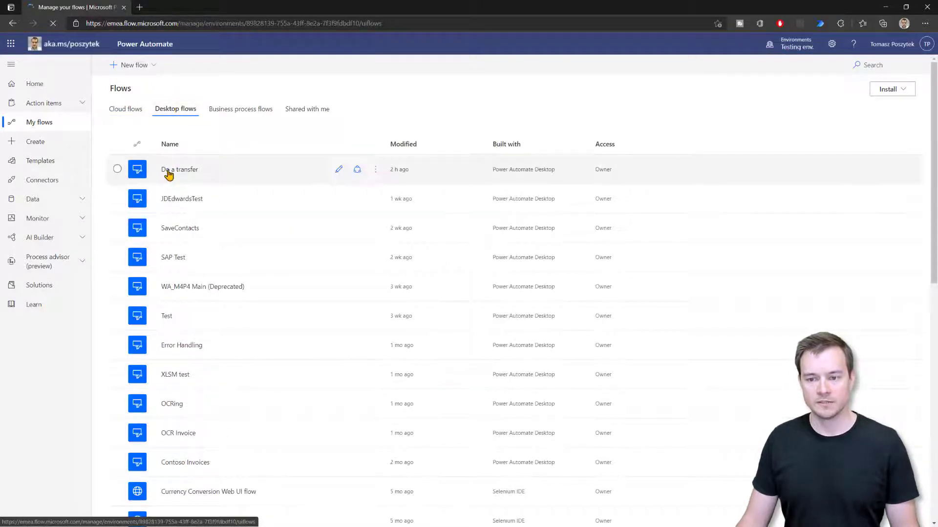
pyautogui.click(172, 171)
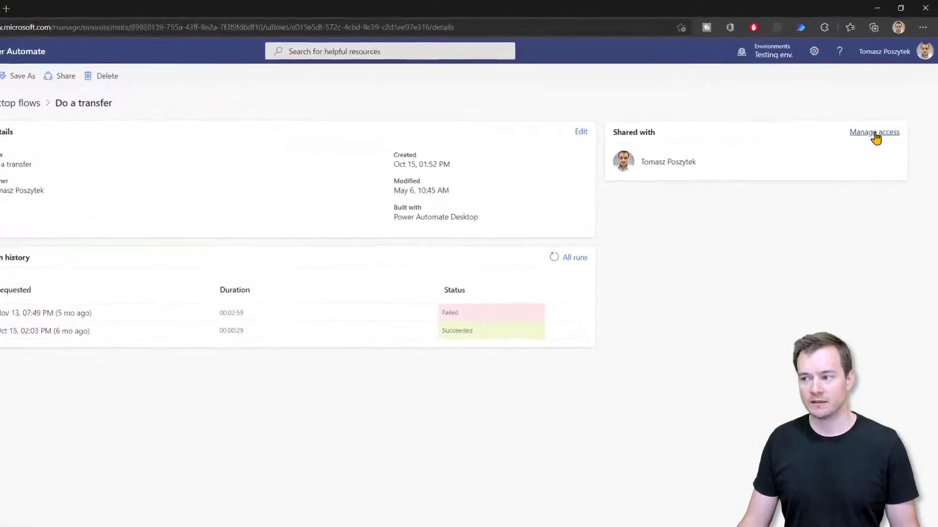
# Step: Share Do a transfer with the colleague as User, then switch to the private window
pyautogui.click(872, 140)
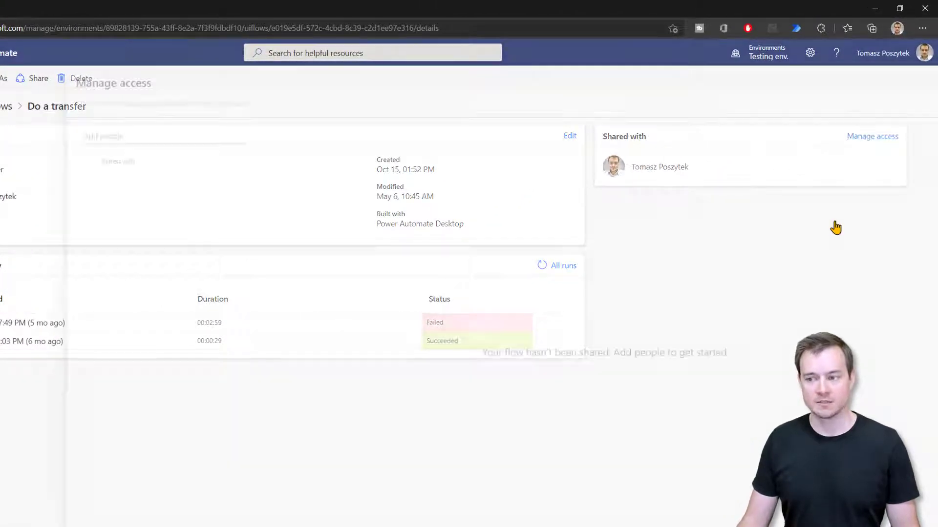
pyautogui.click(151, 134)
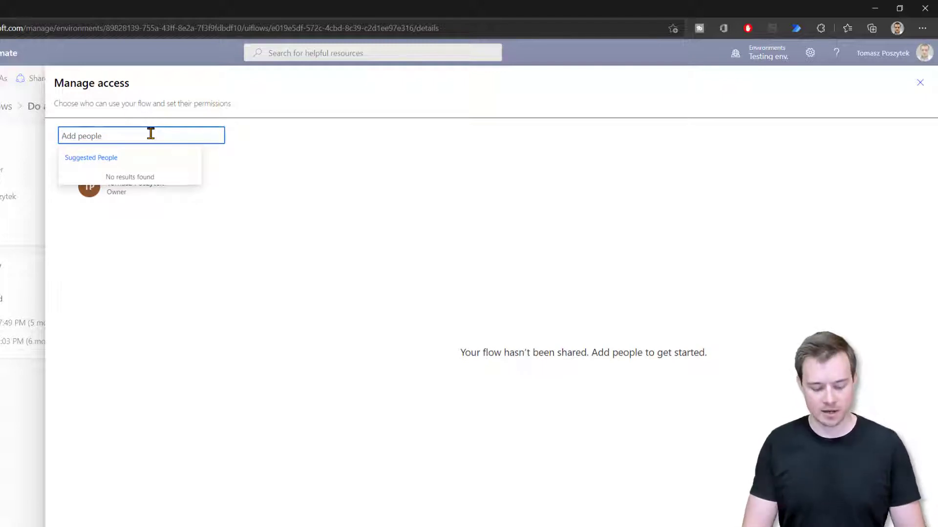
pyautogui.write('ch')
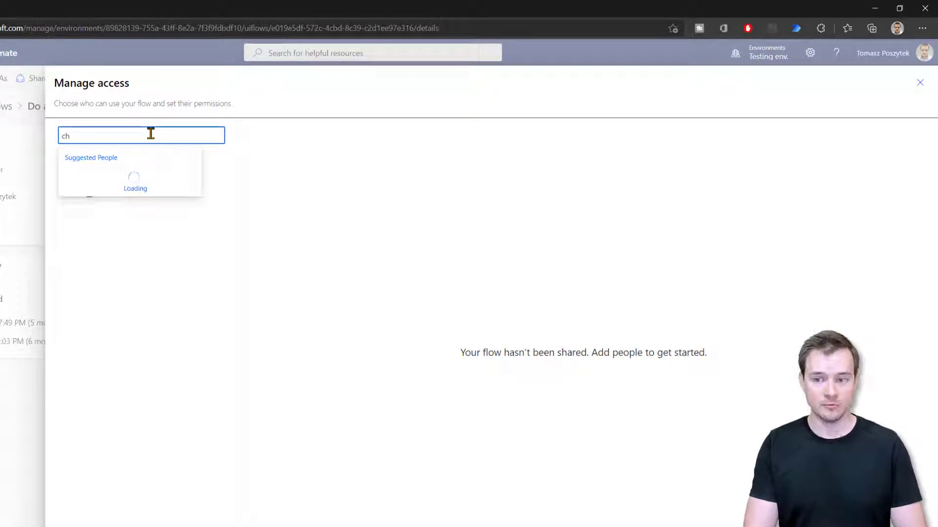
pyautogui.write('ris')
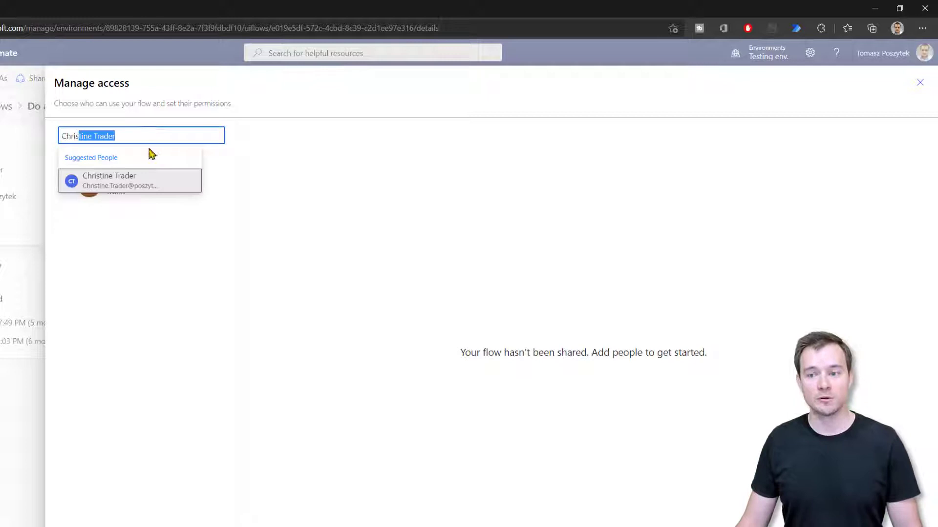
pyautogui.click(128, 184)
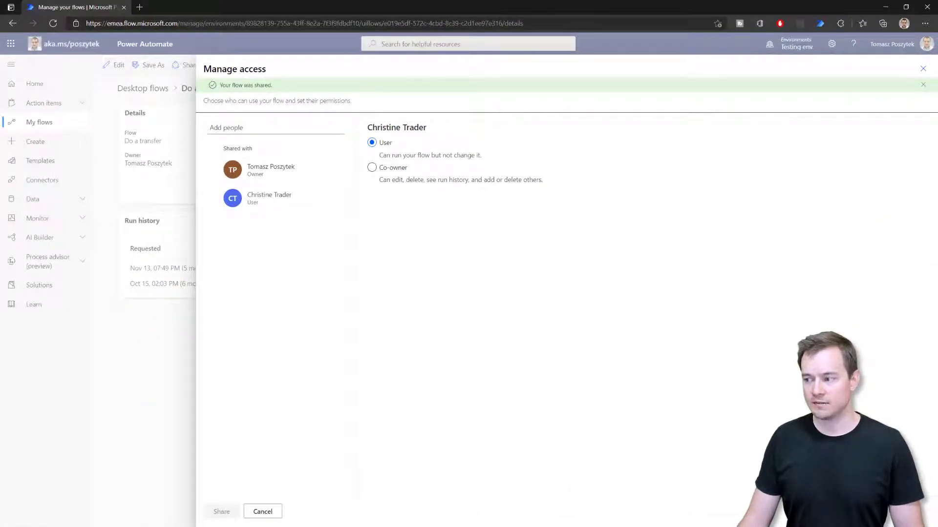
pyautogui.hotkey('alt', 'Tab')
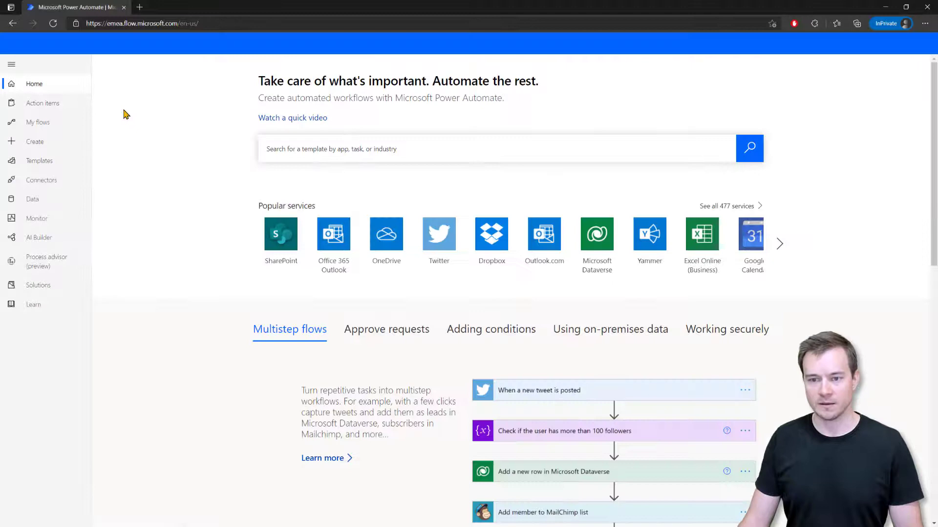
# Step: As the colleague, view Desktop flows under My flows to find the shared Do a transfer
pyautogui.click(39, 122)
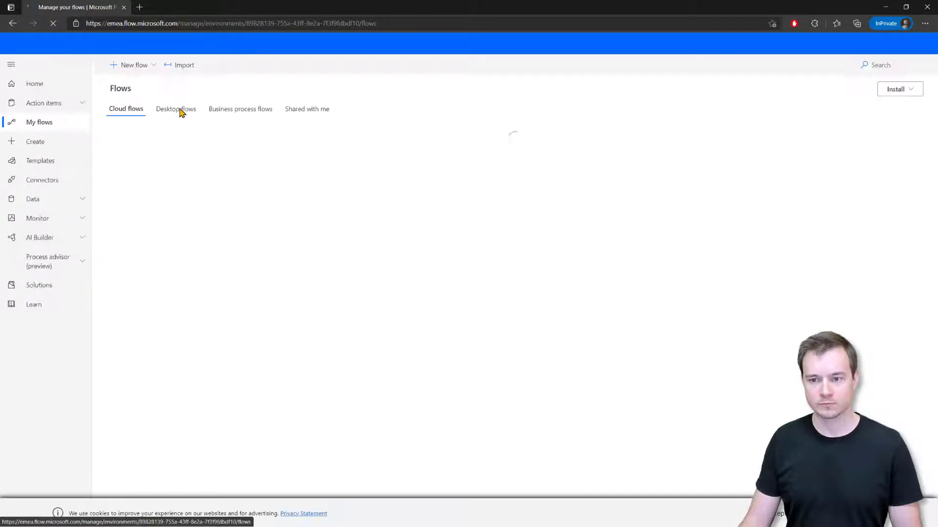
pyautogui.click(179, 109)
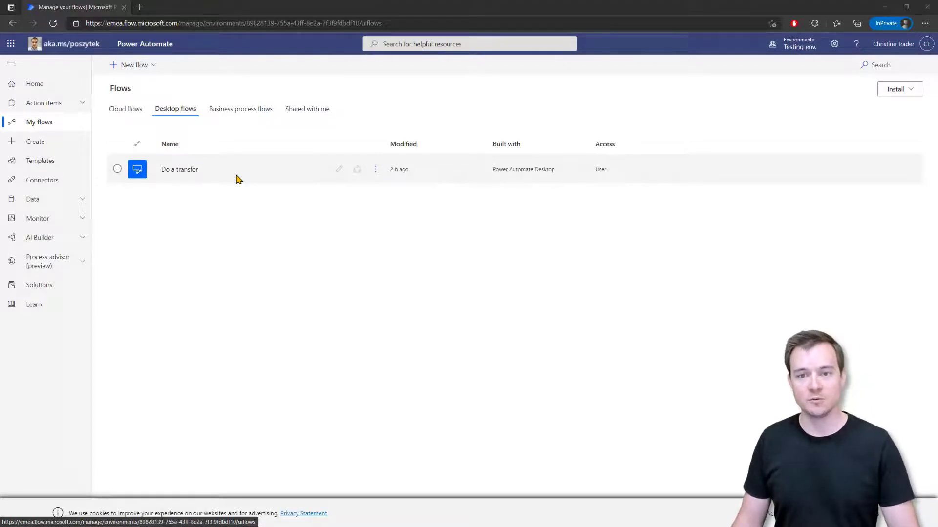
# Step: As owner, go to Monitor > Machines, select LUCKYSBOOK2 and view Machine groups (preview)
pyautogui.hotkey('alt', 'Tab')
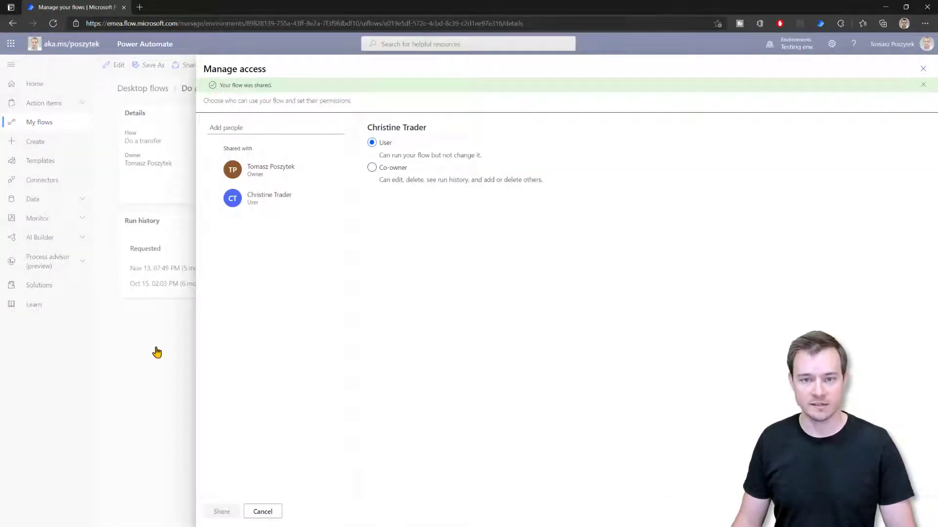
pyautogui.click(156, 352)
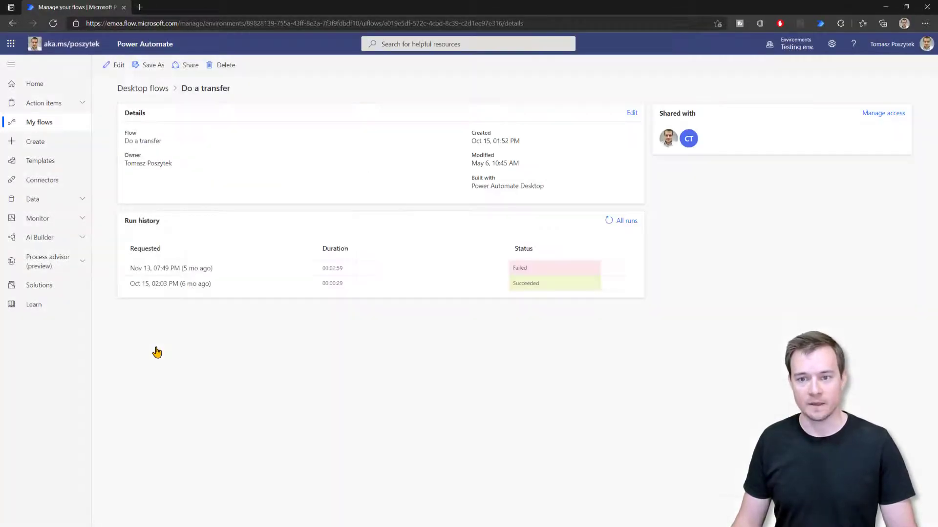
pyautogui.click(58, 222)
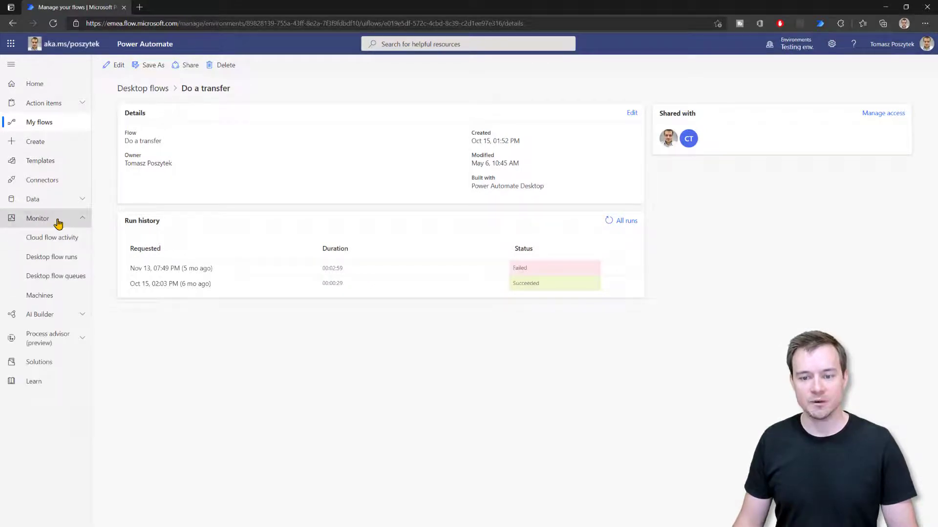
pyautogui.click(41, 297)
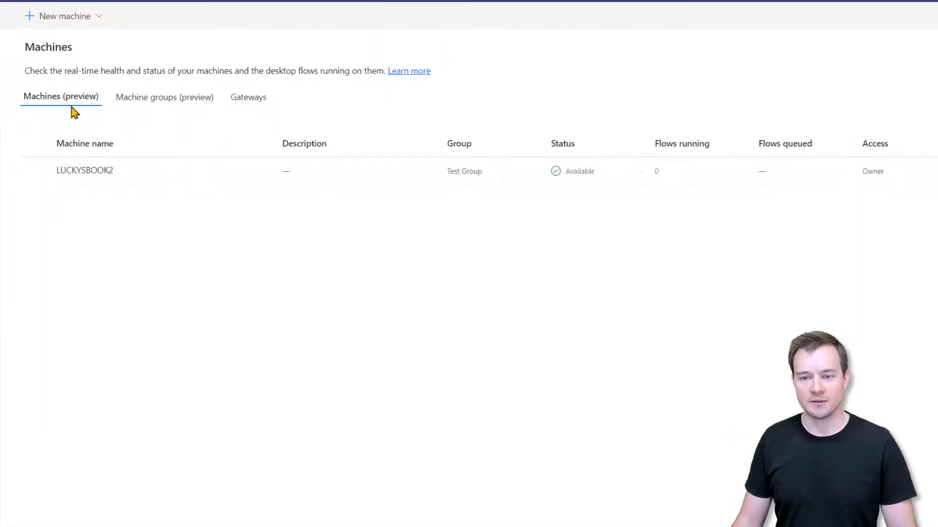
pyautogui.click(195, 186)
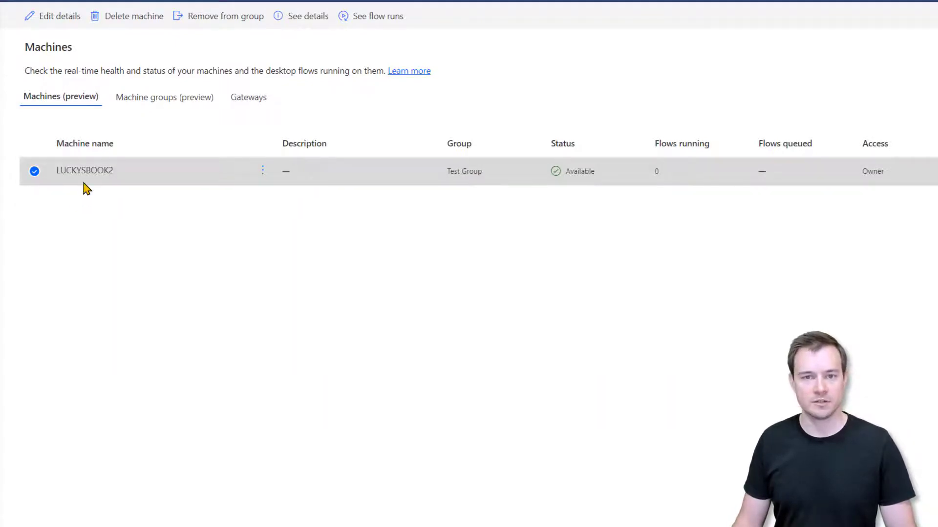
pyautogui.click(151, 103)
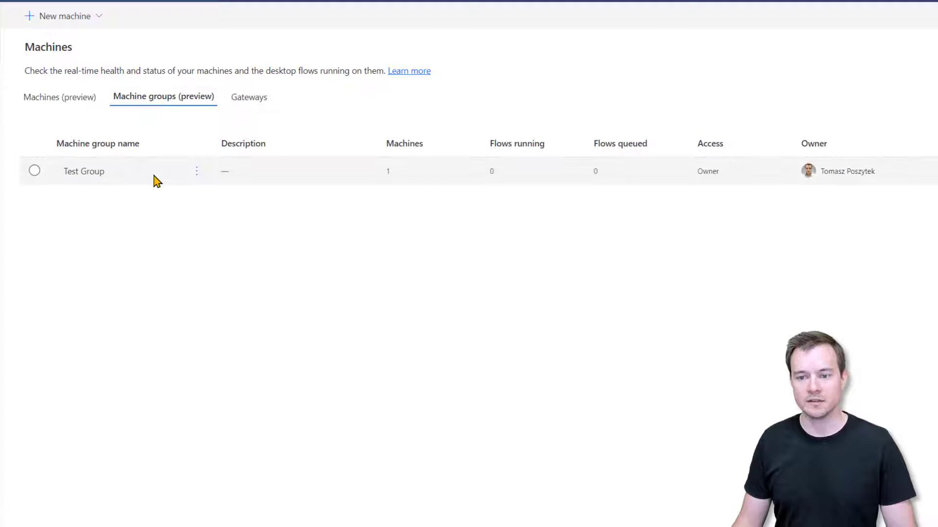
# Step: Grant the colleague User access to the Test Group machine group and close the panel
pyautogui.click(156, 181)
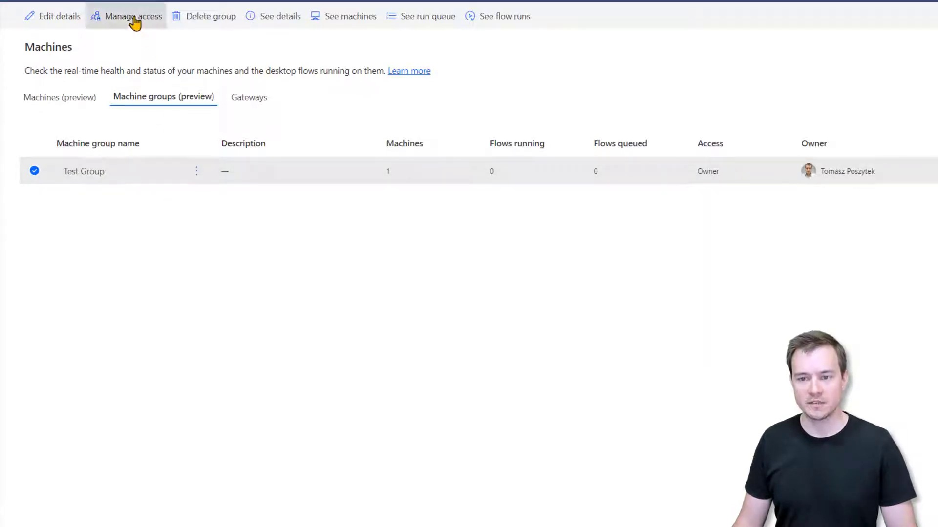
pyautogui.click(135, 22)
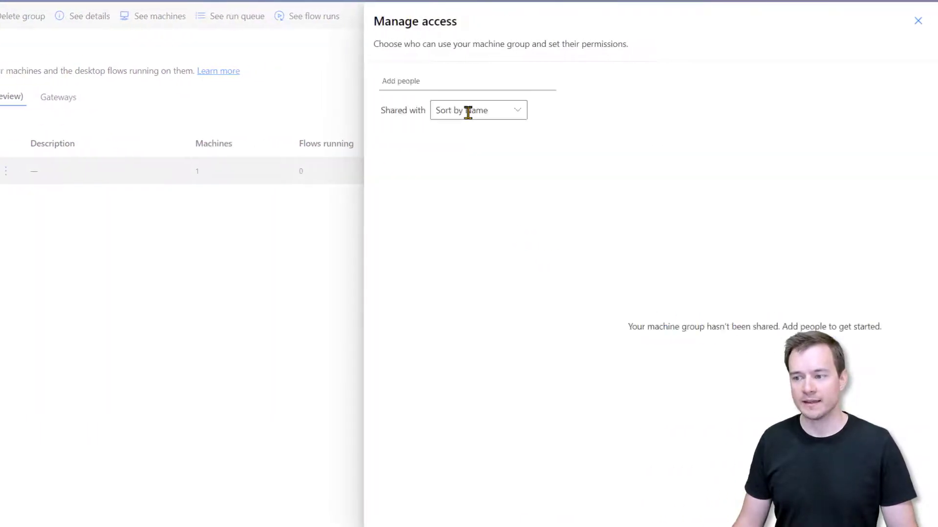
pyautogui.click(408, 76)
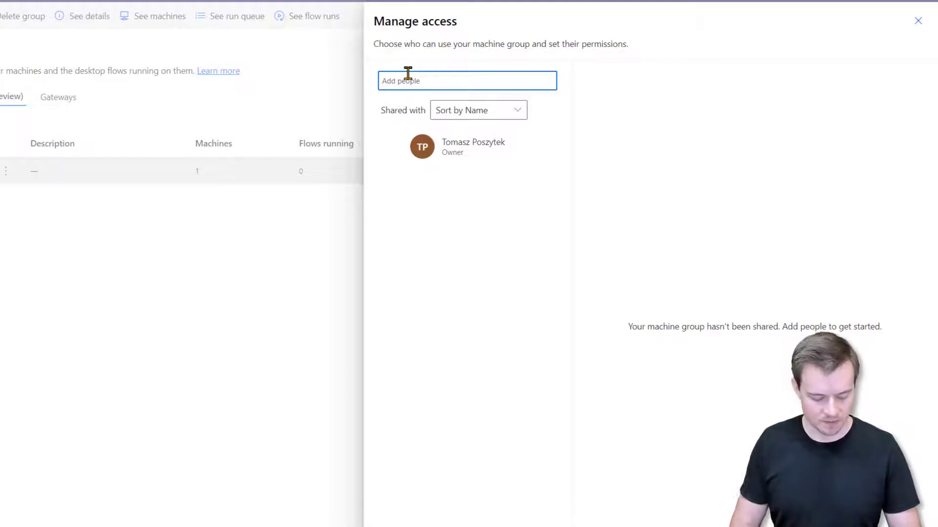
pyautogui.write('chri')
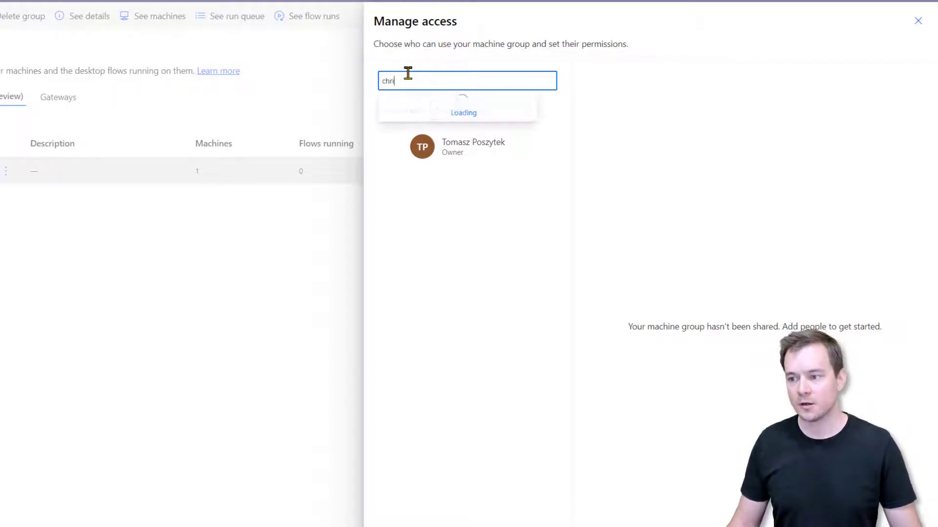
pyautogui.click(425, 109)
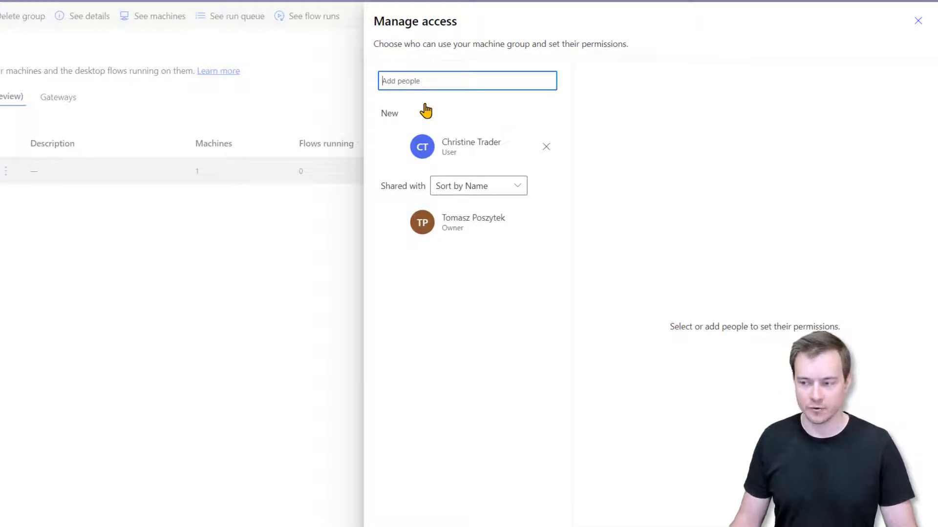
pyautogui.click(440, 145)
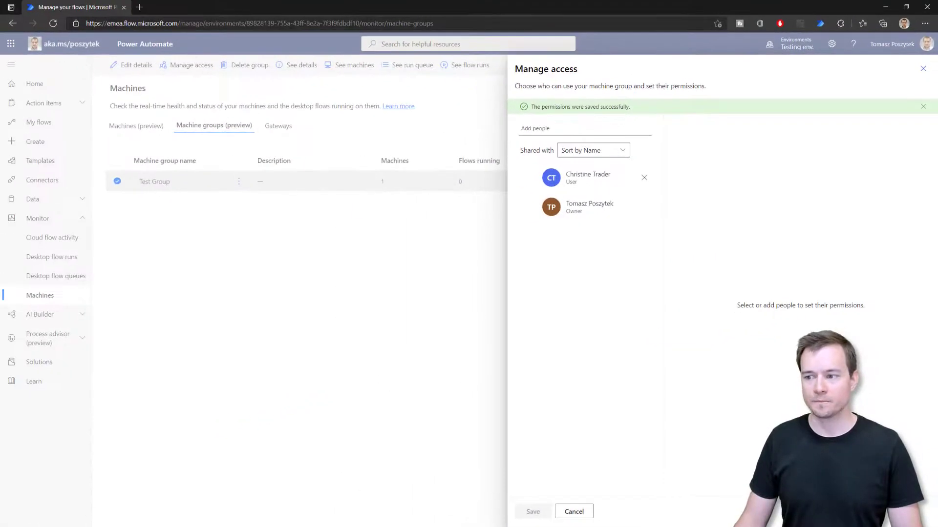
pyautogui.click(244, 253)
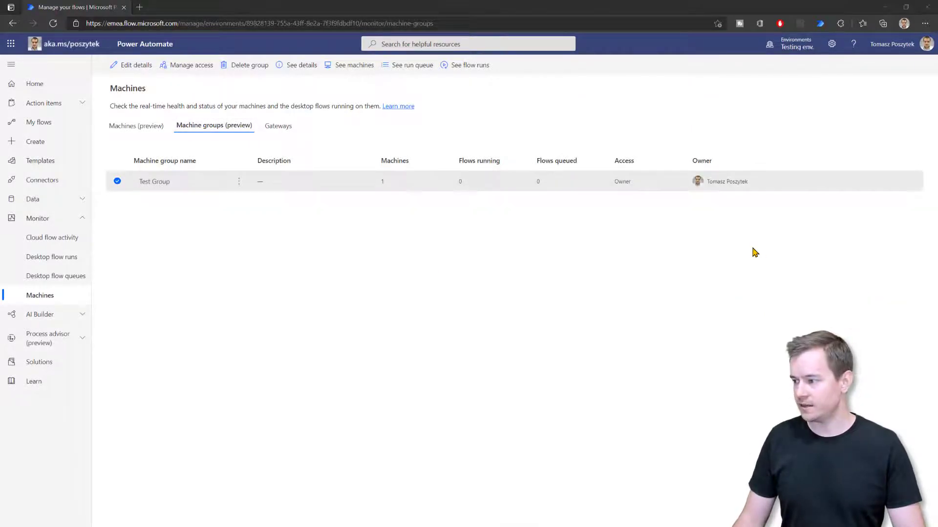
# Step: As the colleague, check LUCKYSBOOK2's available actions under Machines, then go to Create
pyautogui.hotkey('alt', 'Tab')
pyautogui.click(82, 220)
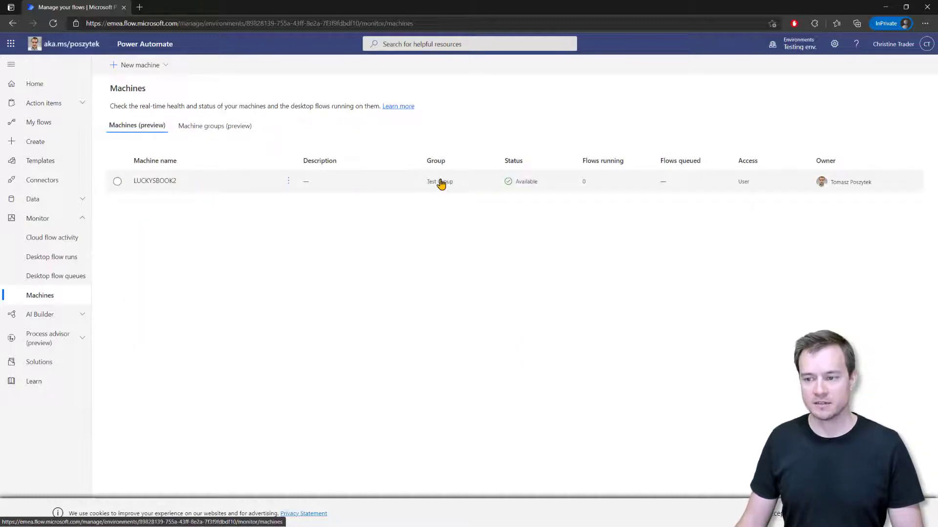
pyautogui.click(288, 184)
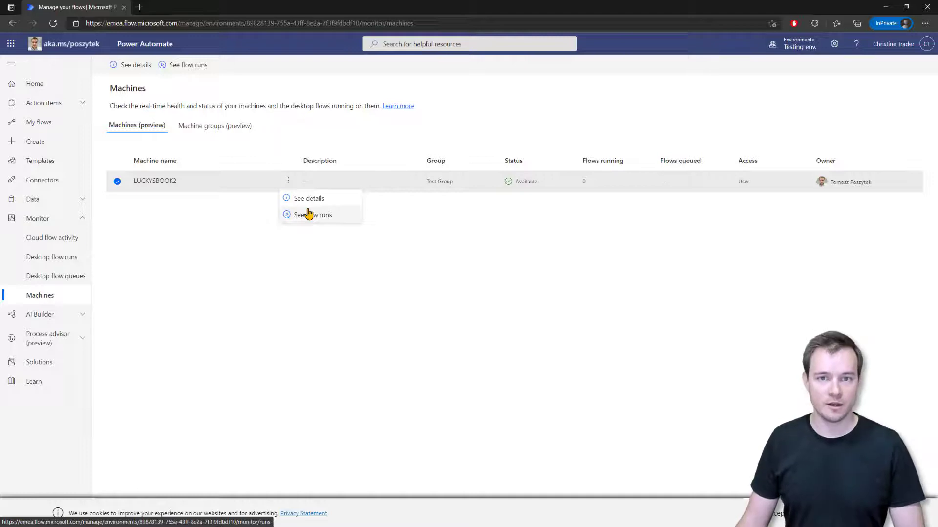
pyautogui.click(311, 271)
pyautogui.click(42, 142)
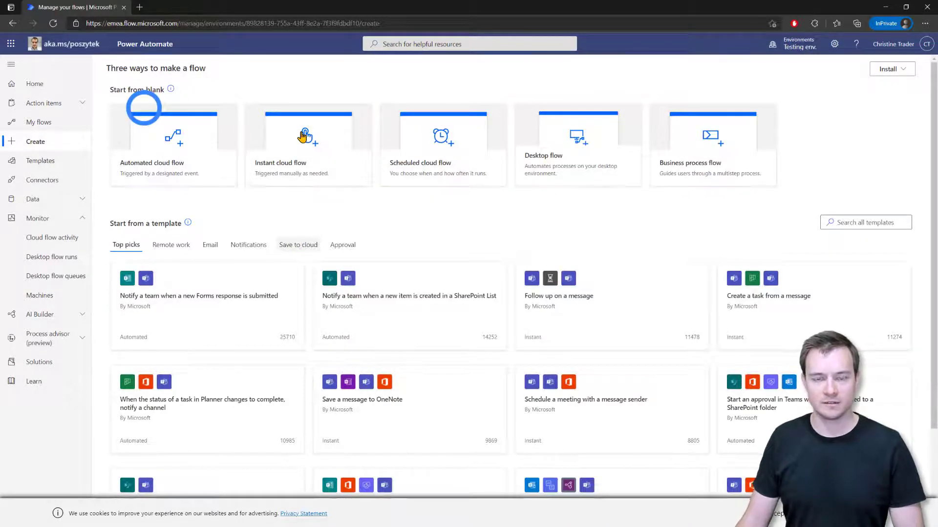
# Step: Create a manually triggered instant cloud flow with a Desktop flows run action
pyautogui.click(303, 138)
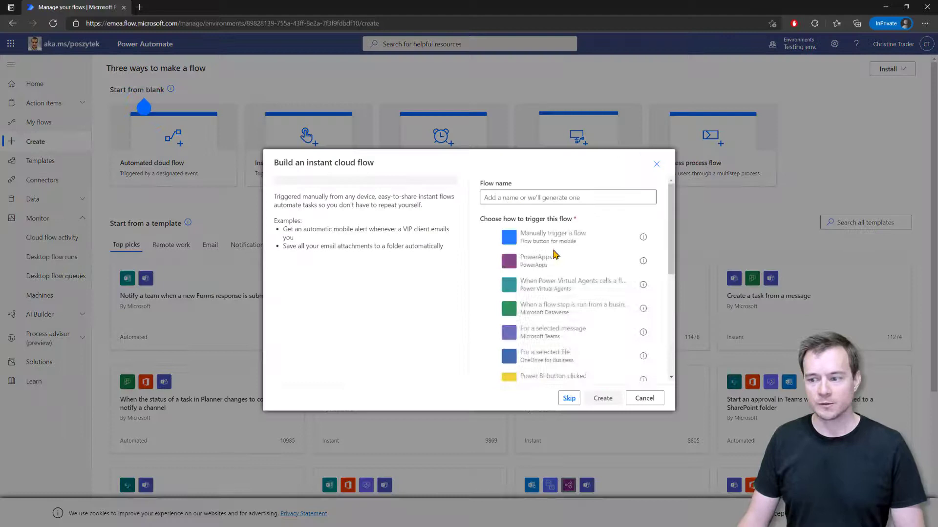
pyautogui.click(542, 237)
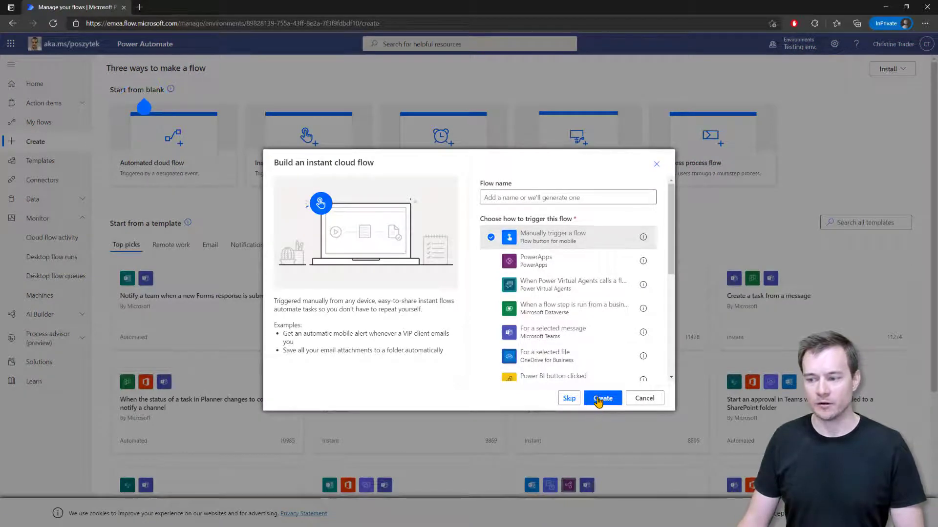
pyautogui.click(601, 399)
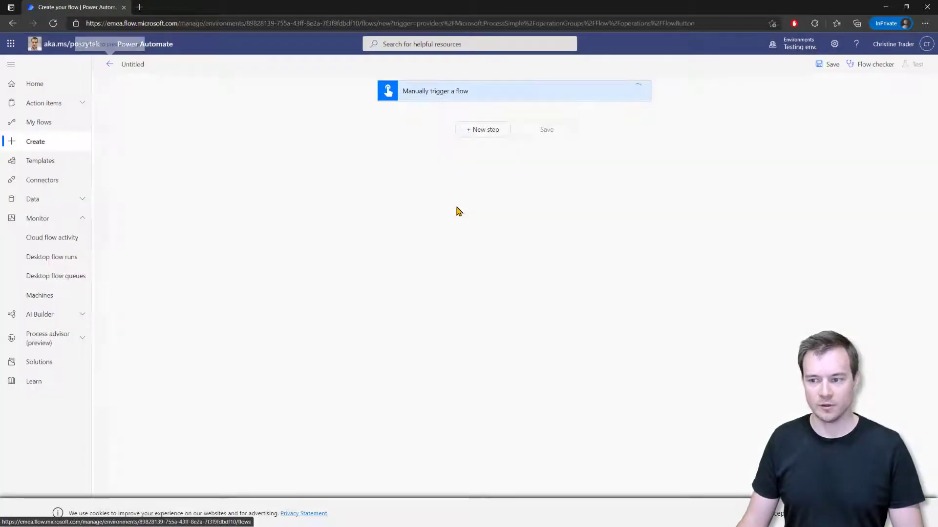
pyautogui.click(483, 133)
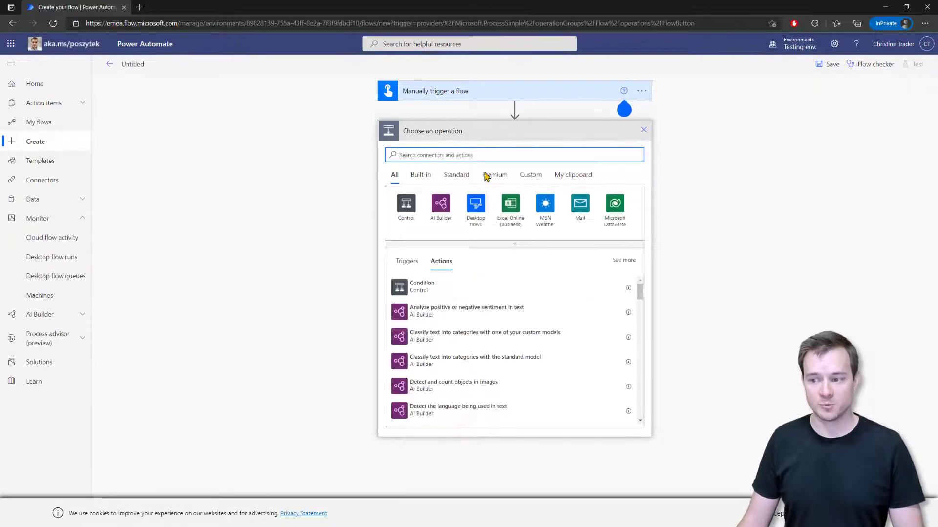
pyautogui.click(481, 200)
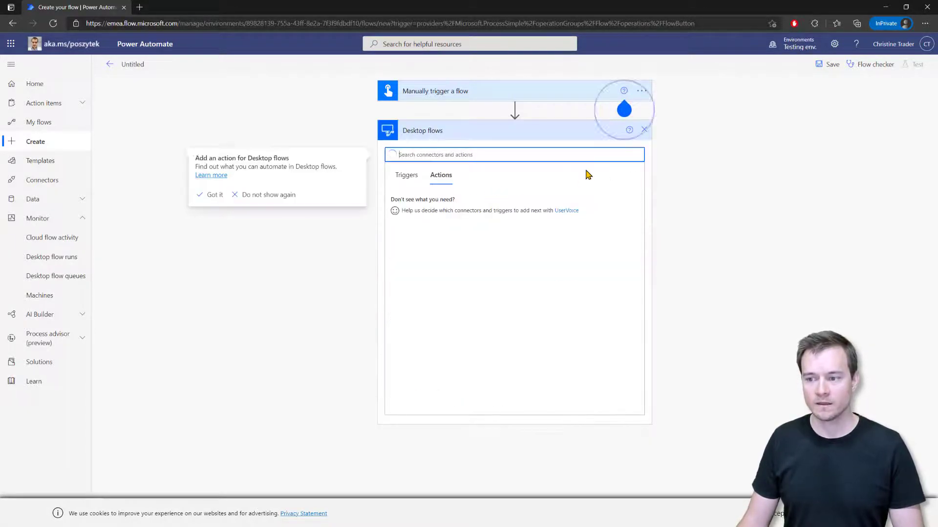
pyautogui.click(442, 205)
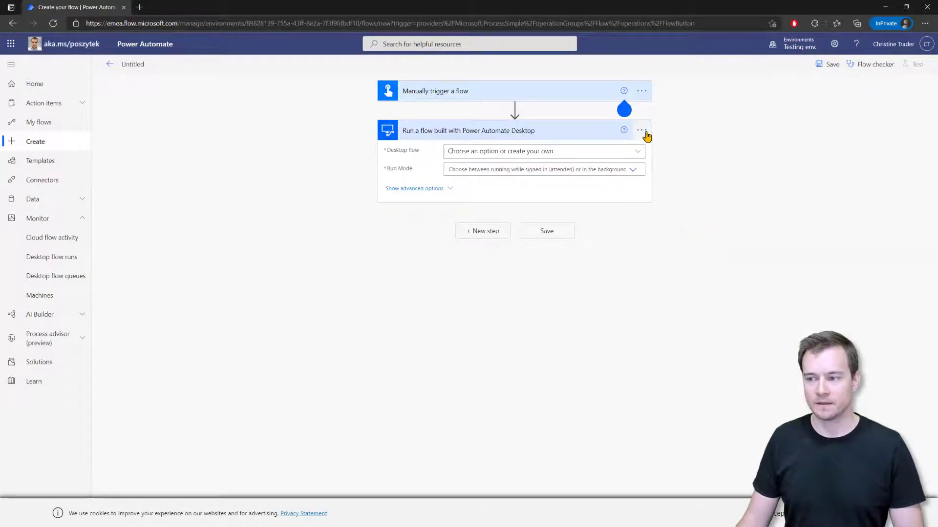
# Step: Add a connection directly to the Test Group machine group with domain credentials, then browse available desktop flows
pyautogui.click(644, 132)
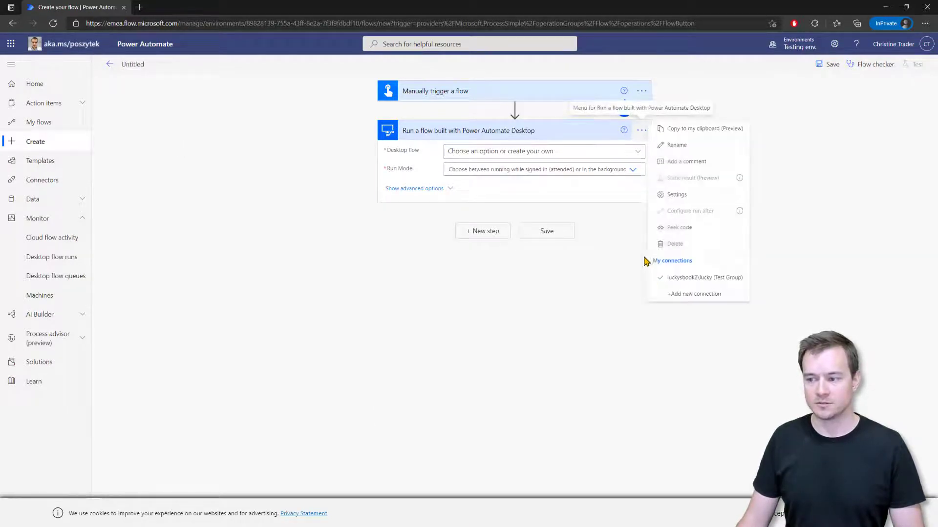
pyautogui.click(698, 294)
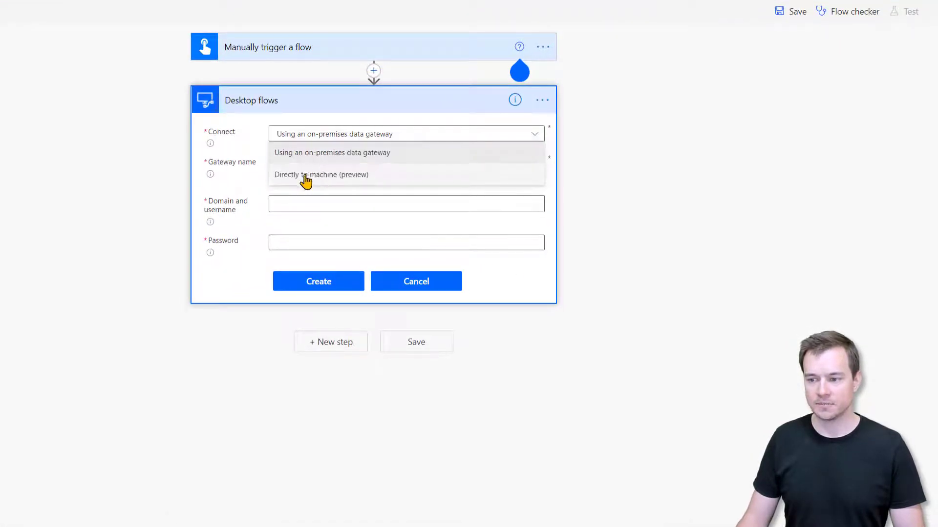
pyautogui.click(306, 176)
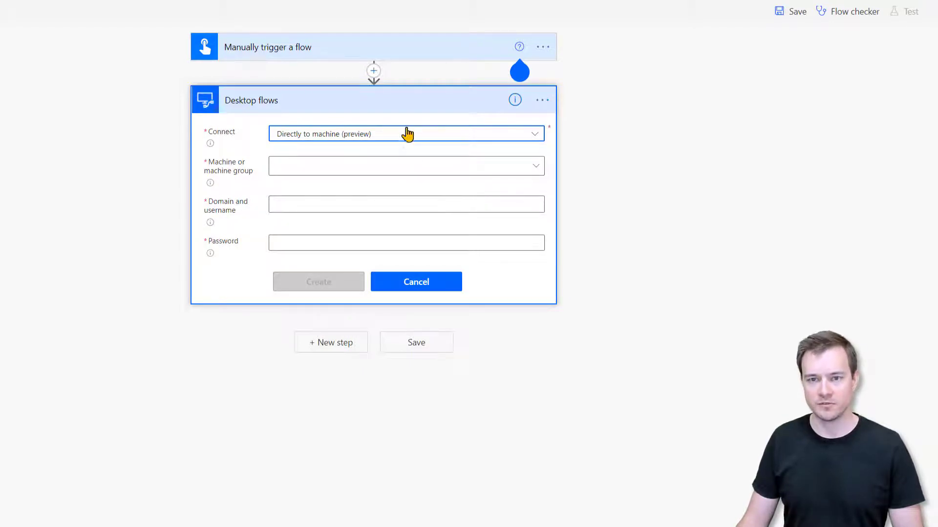
pyautogui.click(381, 168)
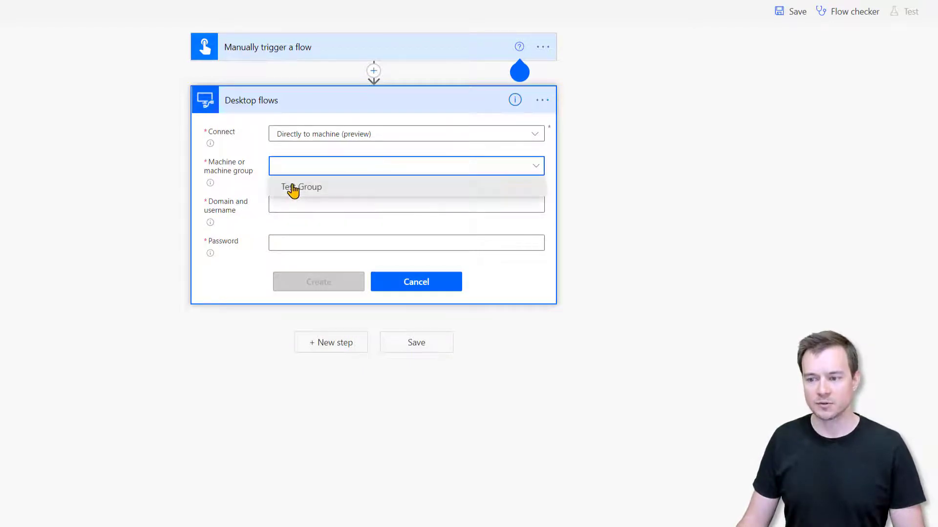
pyautogui.click(293, 187)
pyautogui.click(297, 207)
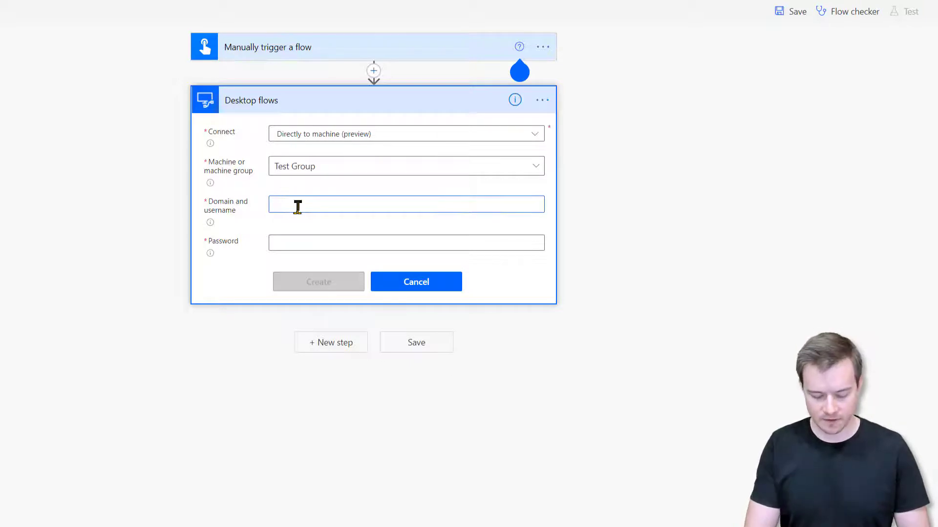
pyautogui.write('win')
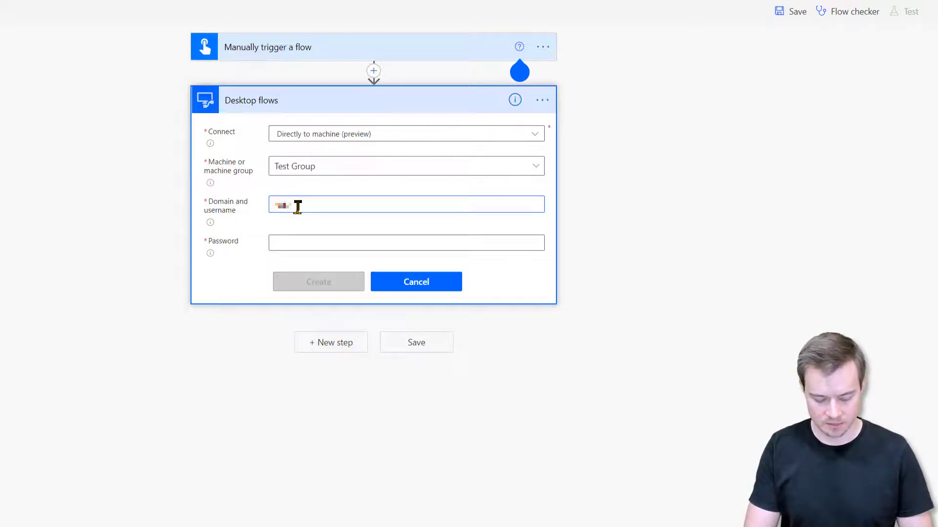
pyautogui.write('\\admin')
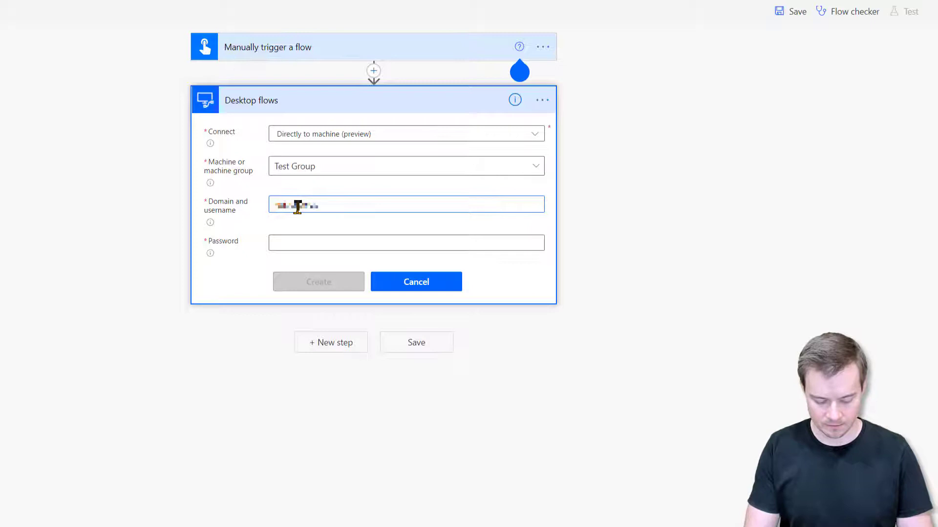
pyautogui.write('01')
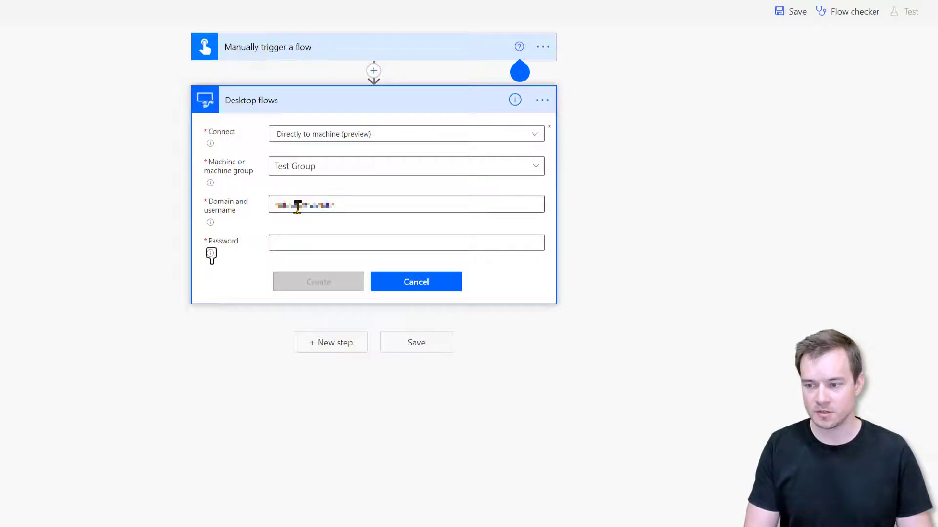
pyautogui.press('Tab')
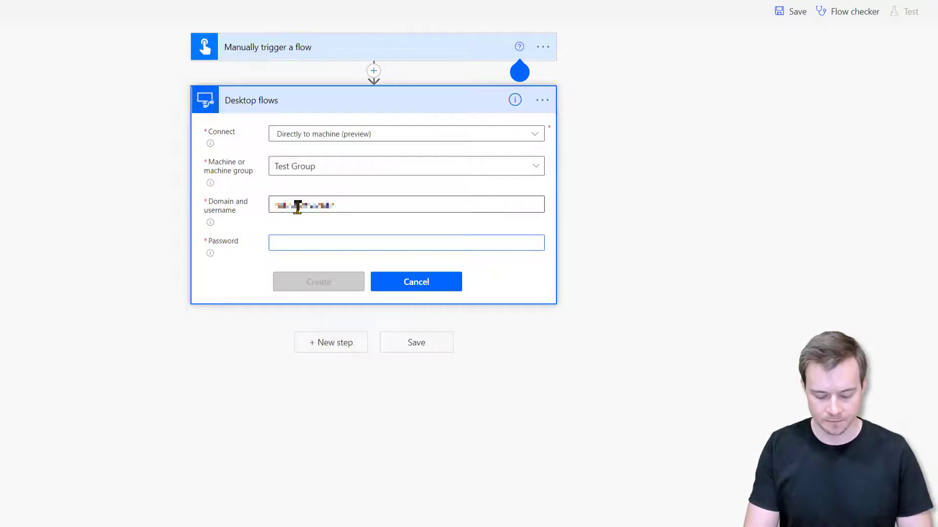
pyautogui.write('********')
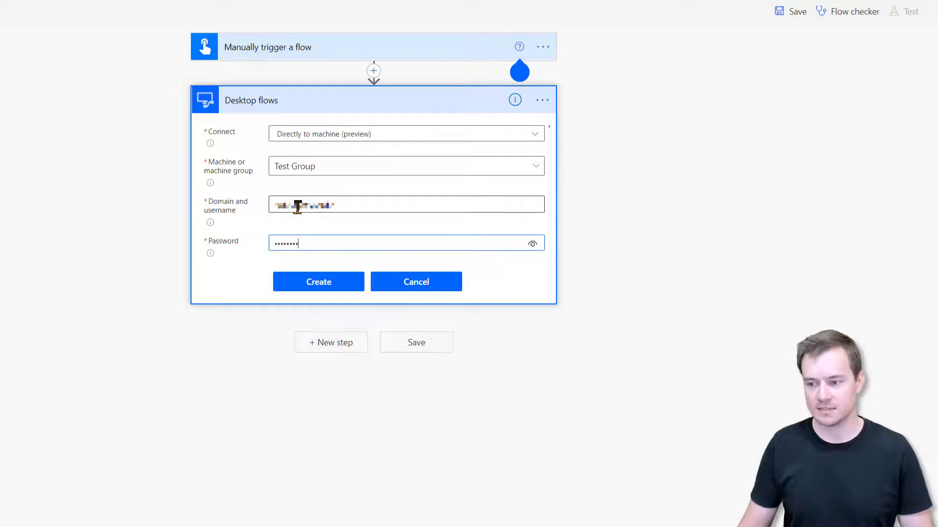
pyautogui.click(319, 282)
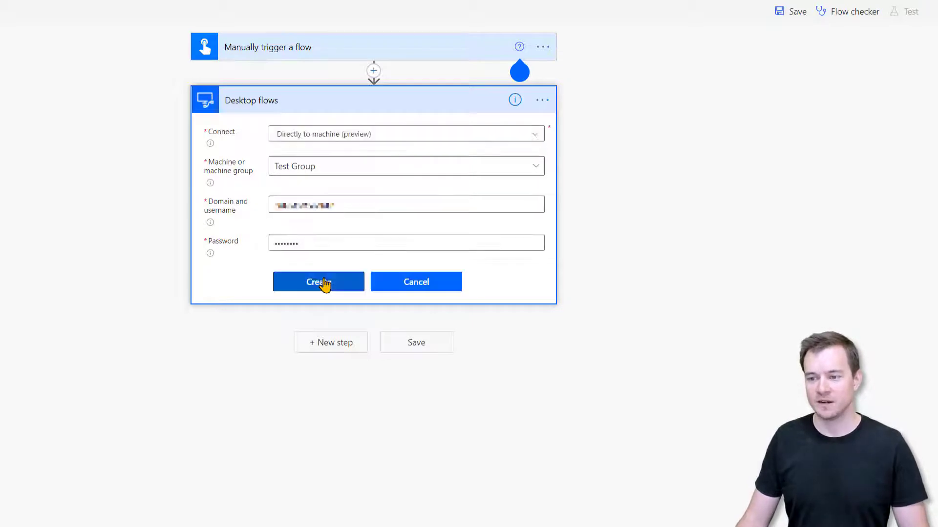
pyautogui.click(536, 129)
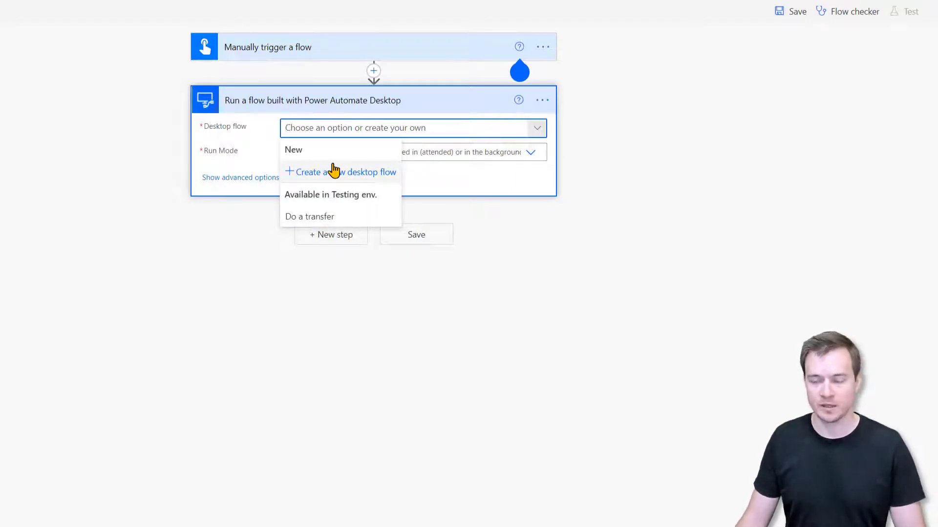
pyautogui.click(227, 260)
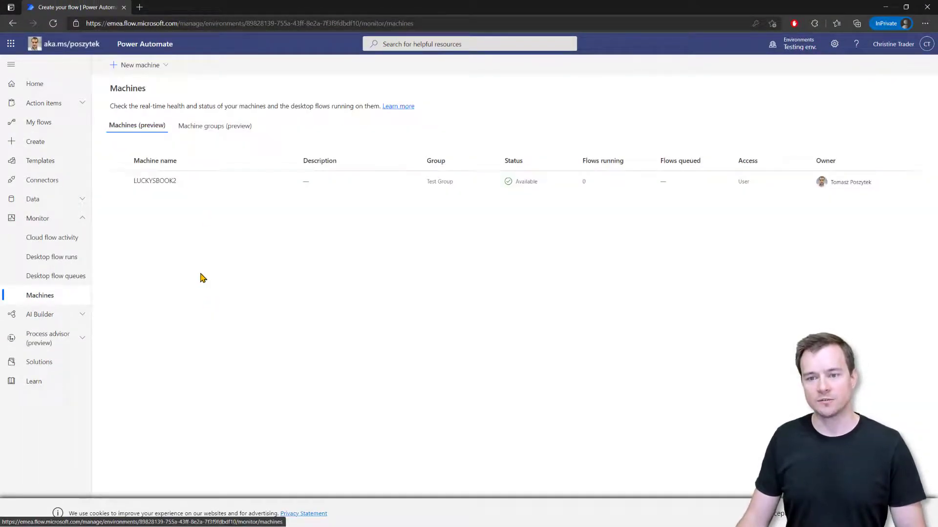
# Step: Start a New machine > Single setup, cancel it, and switch to the Power Platform admin center
pyautogui.click(159, 66)
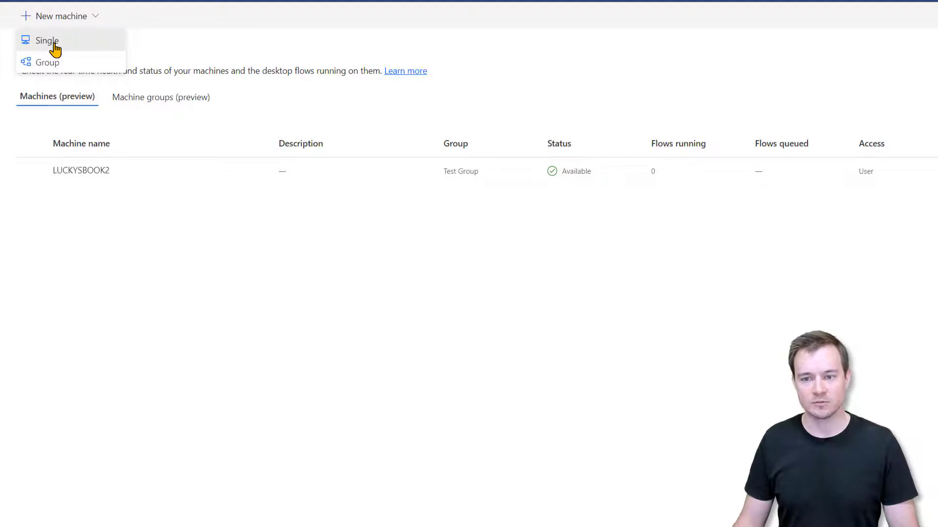
pyautogui.click(55, 46)
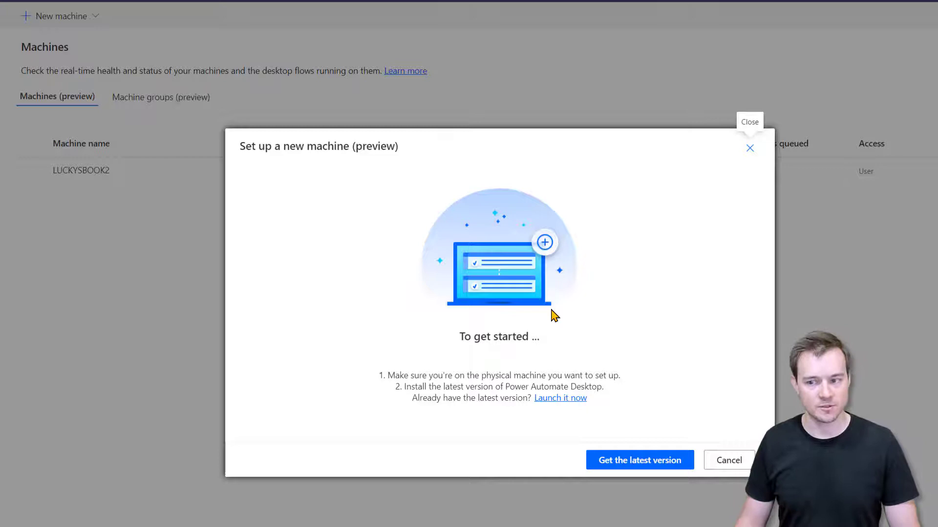
pyautogui.click(728, 460)
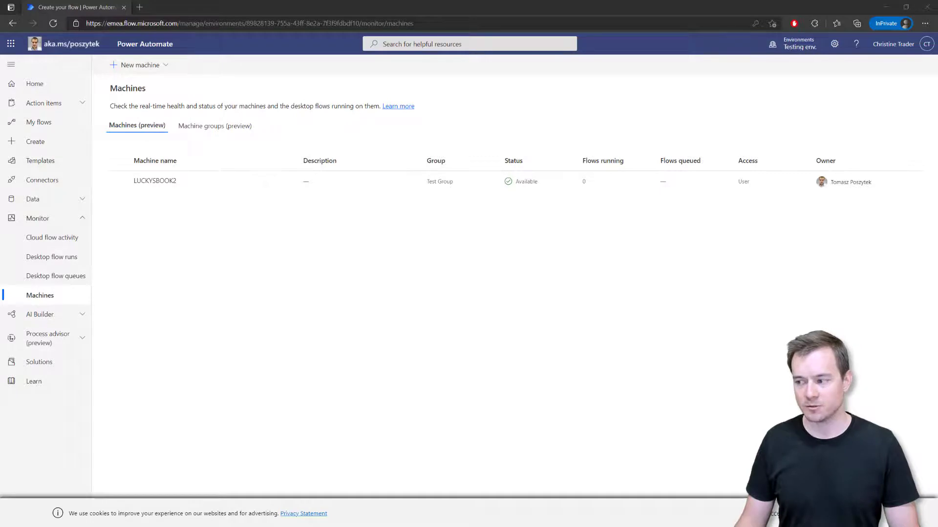
pyautogui.hotkey('alt', 'Tab')
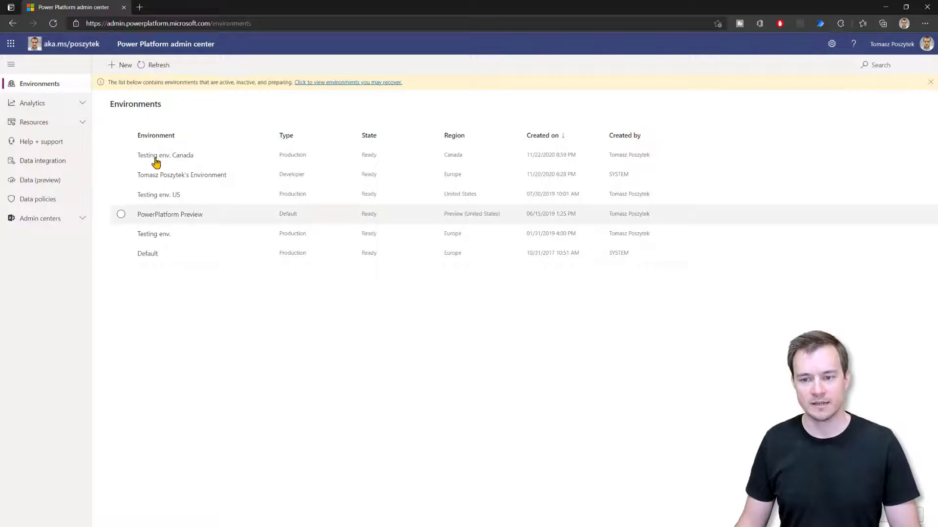
# Step: In Testing env.'s Settings > Users + permissions > Security roles, open Environment Maker
pyautogui.click(154, 235)
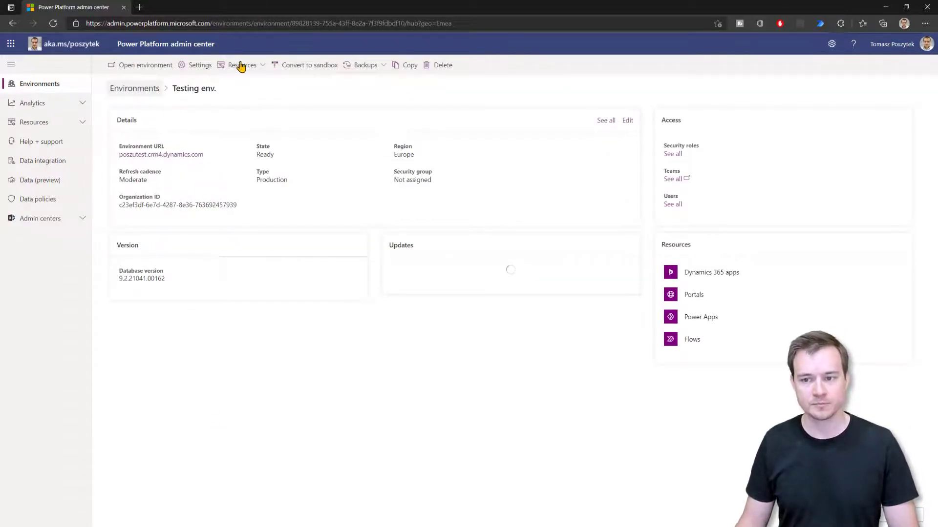
pyautogui.click(194, 65)
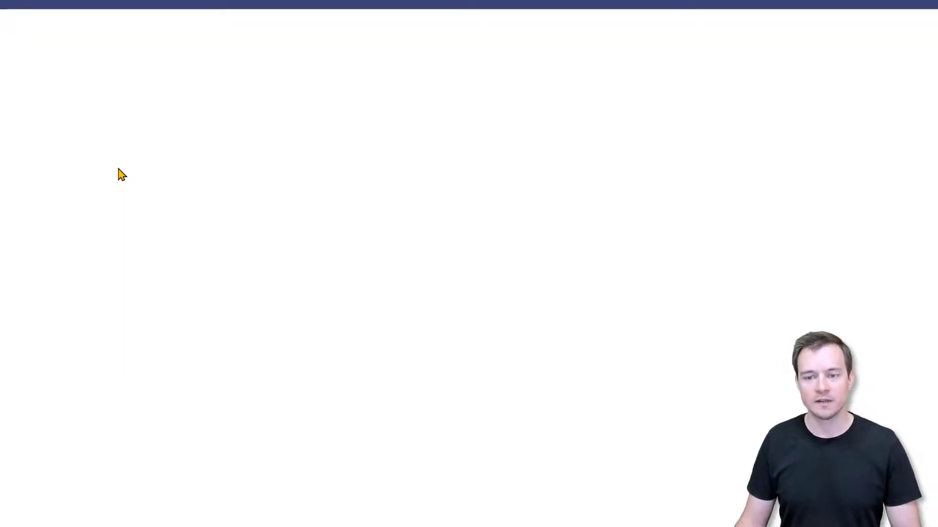
pyautogui.click(45, 190)
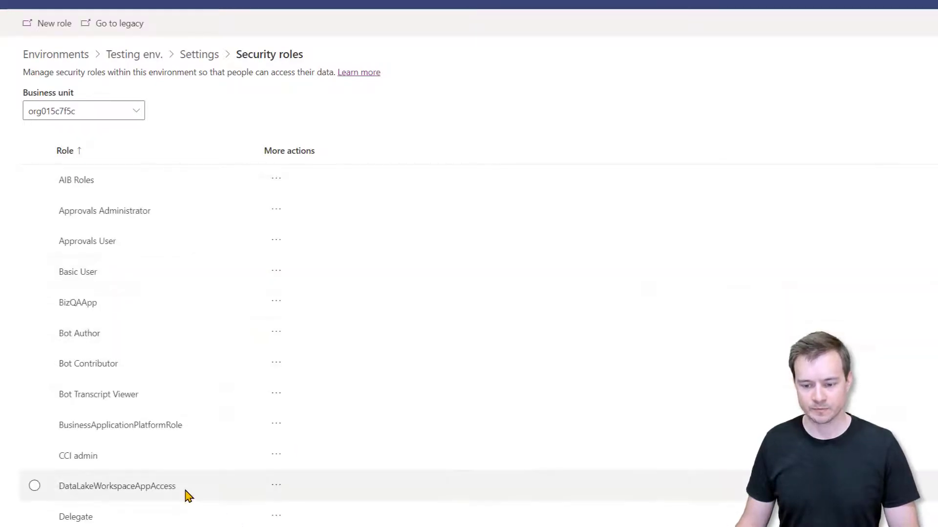
pyautogui.scroll(-5, 189, 496)
pyautogui.scroll(-2, 188, 496)
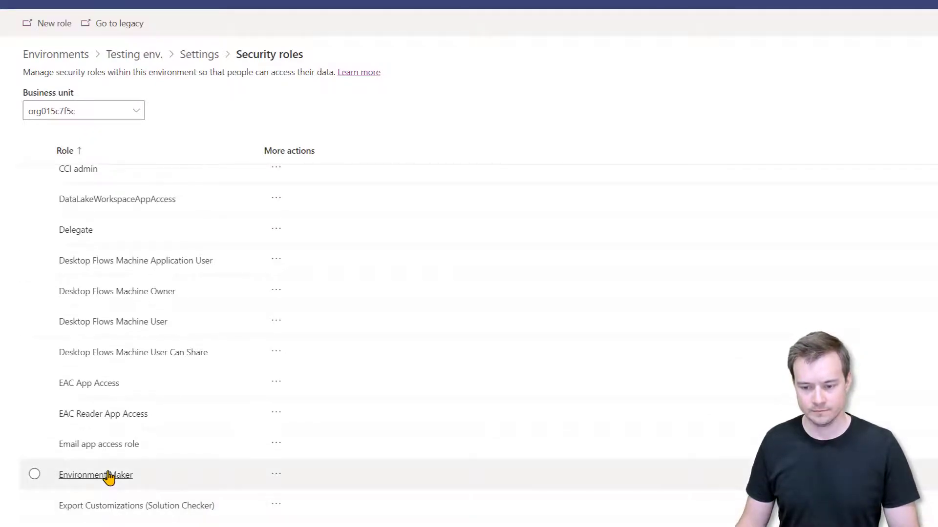
pyautogui.click(96, 476)
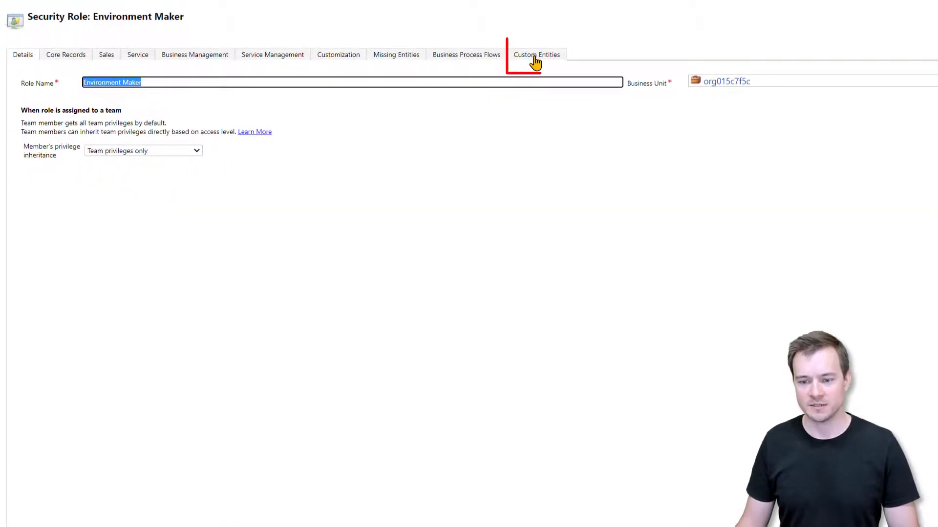
# Step: On Custom Entities, clear all Flow Machine Group and Flow Machine privileges, then Save and Close
pyautogui.click(534, 59)
pyautogui.scroll(-5, 120, 472)
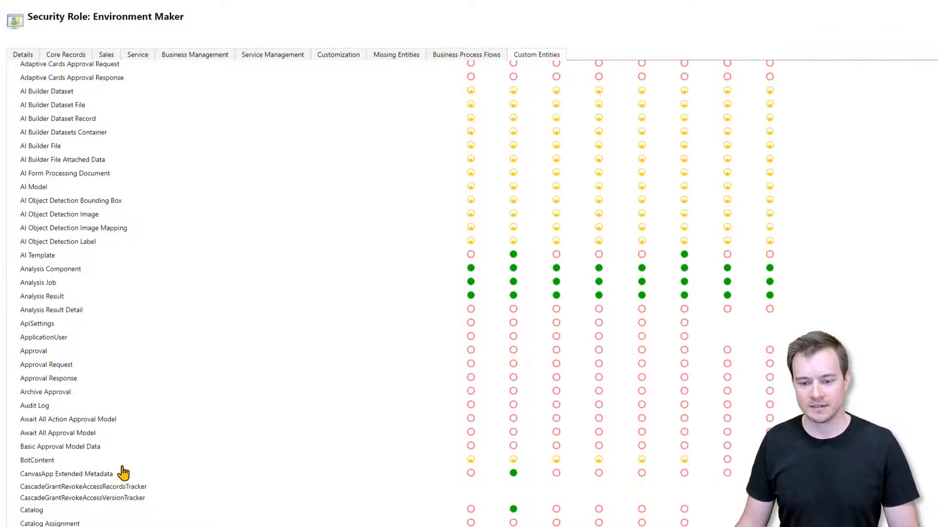
pyautogui.scroll(-7, 123, 472)
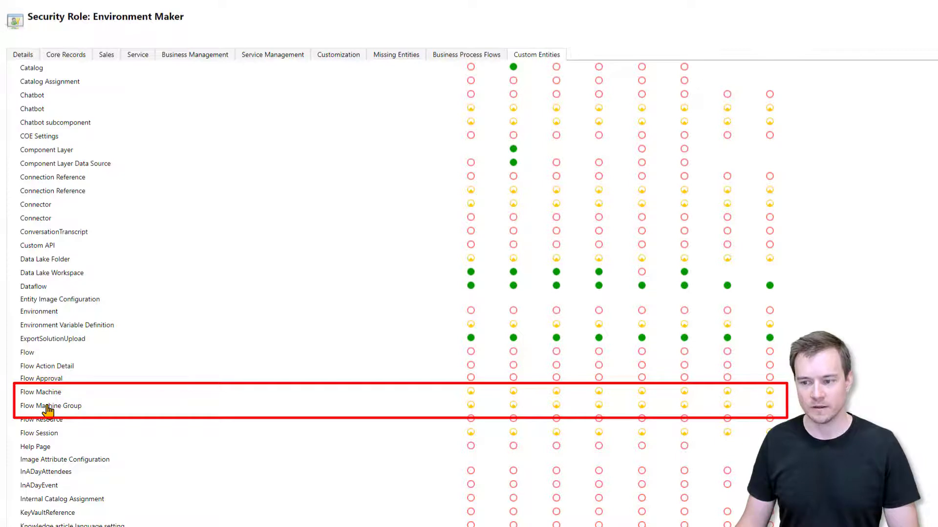
pyautogui.click(48, 409)
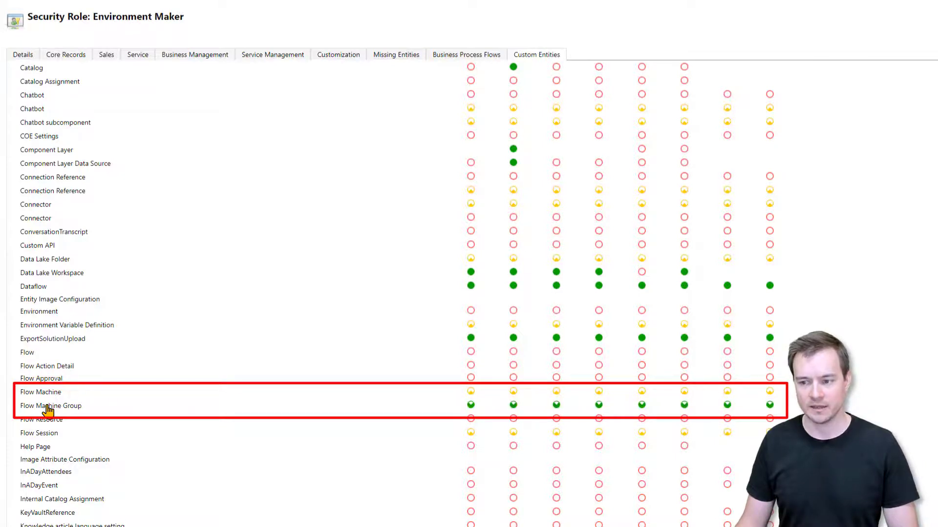
pyautogui.click(48, 408)
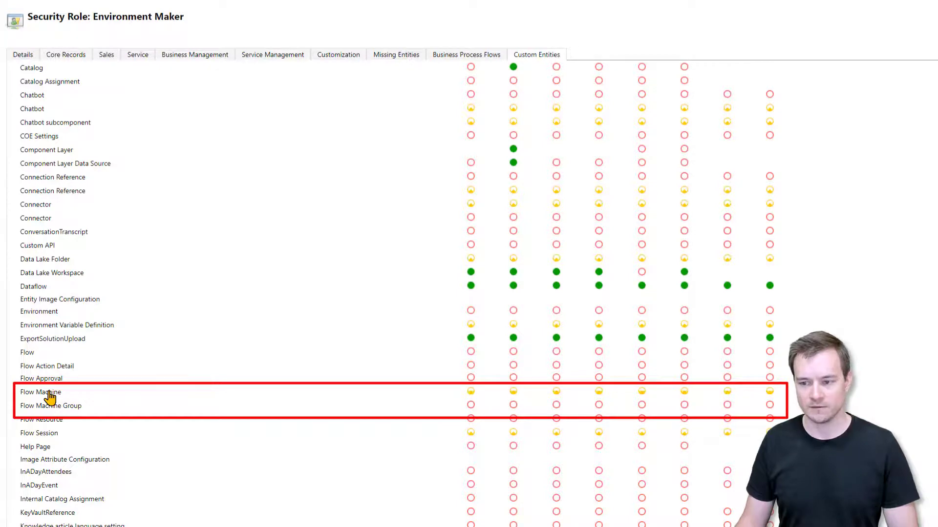
pyautogui.click(50, 393)
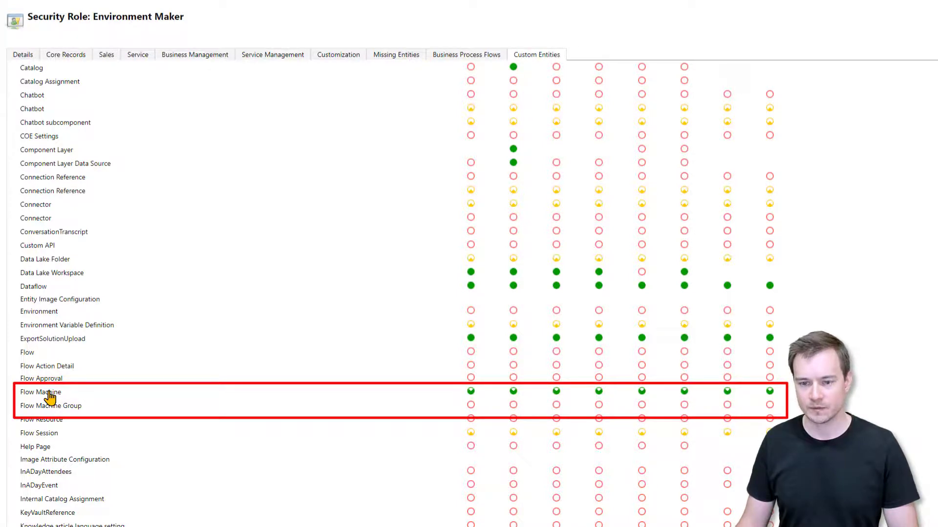
pyautogui.click(49, 393)
pyautogui.scroll(-4, 49, 393)
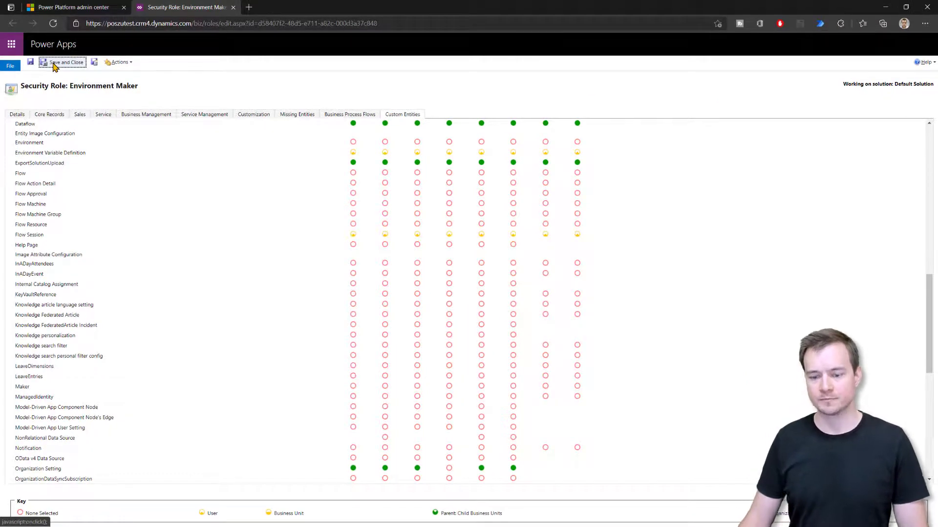
pyautogui.click(54, 64)
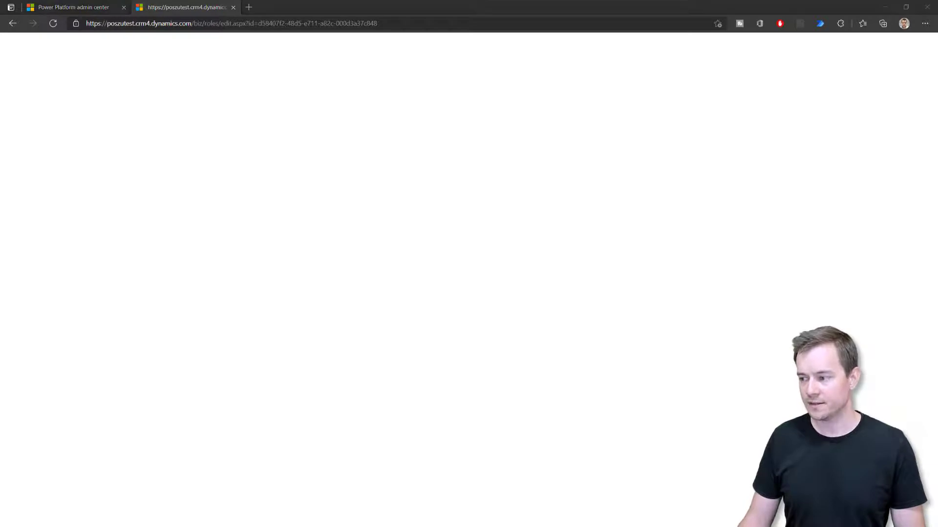
# Step: Reload the test user's Machines page, which now fails with missing flow machine read privilege error 0x80040220
pyautogui.hotkey('alt', 'Tab')
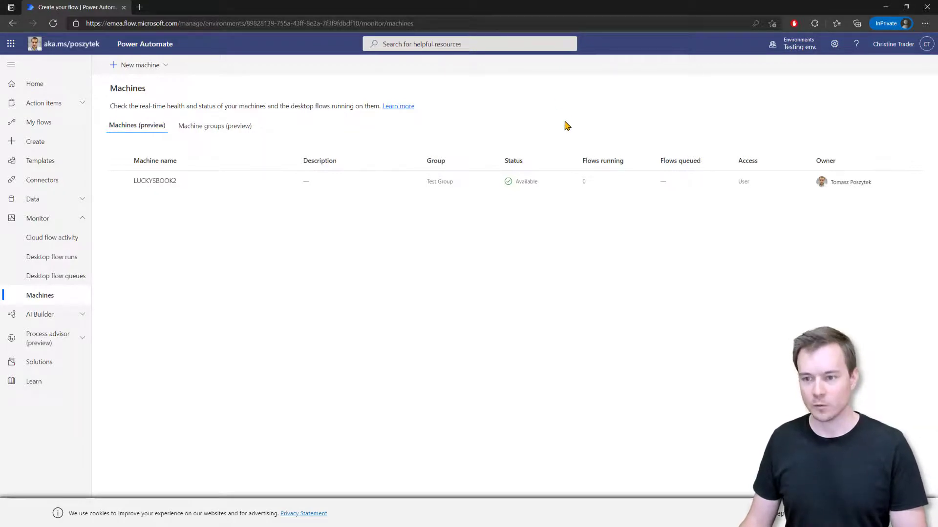
pyautogui.press('F5')
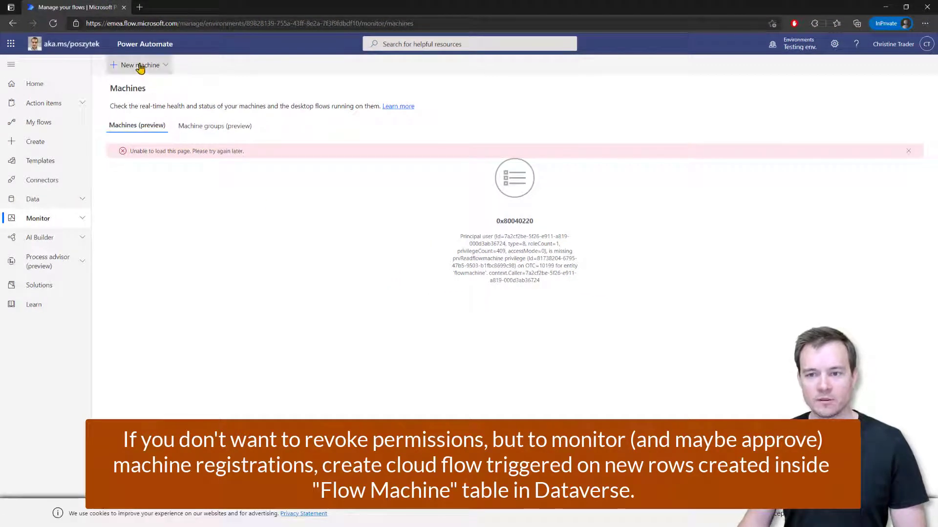
pyautogui.click(141, 66)
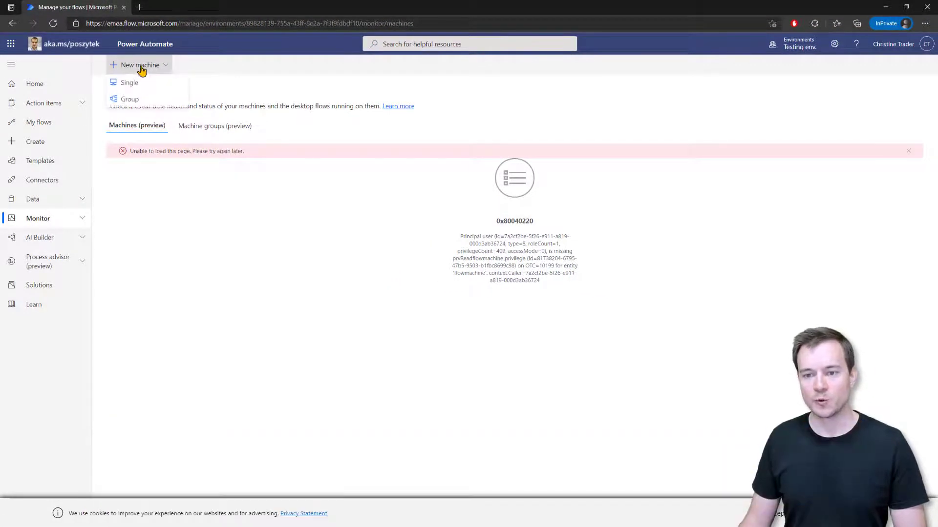
# Step: Try creating a machine group named 'asdads', get a creation error, and close the panel
pyautogui.click(156, 100)
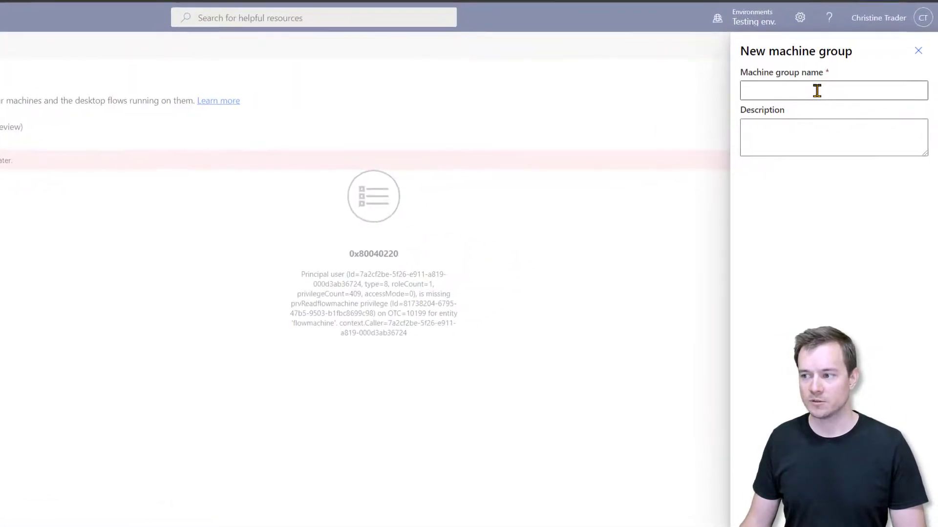
pyautogui.click(817, 90)
pyautogui.write('asdads')
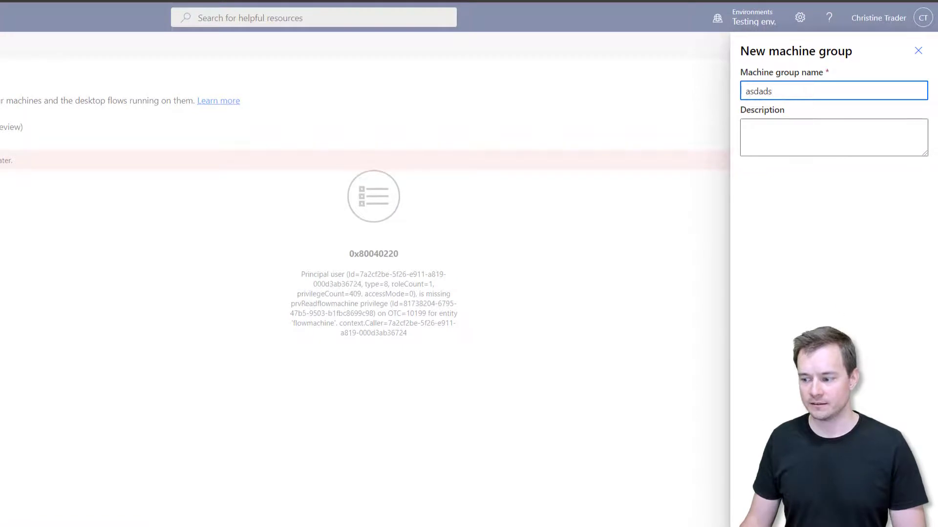
pyautogui.press('Return')
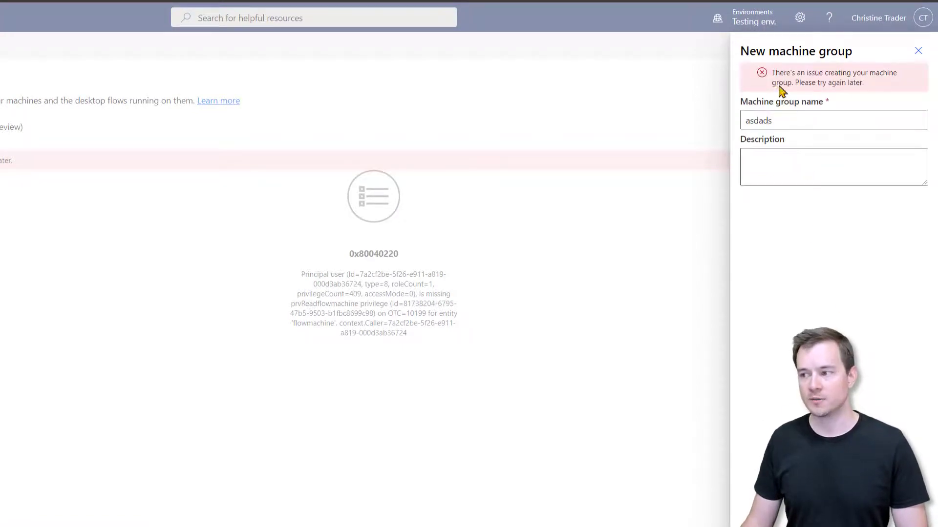
pyautogui.click(918, 56)
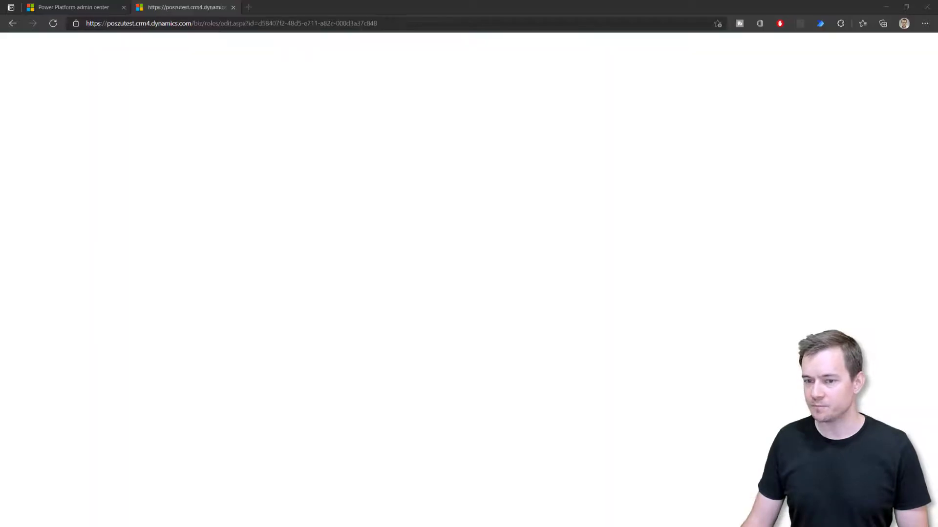
# Step: Return to Testing env.'s Security roles list in the admin center and locate Desktop Flows Machine User
pyautogui.click(110, 18)
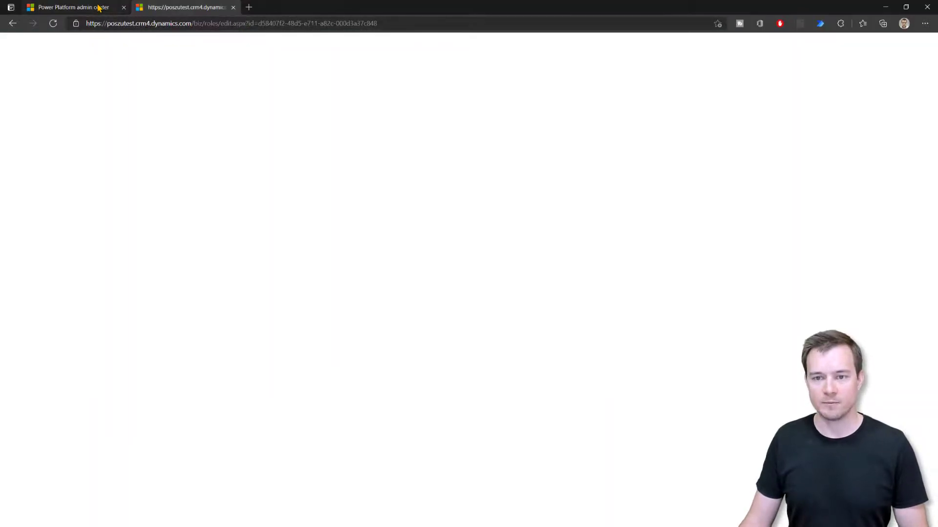
pyautogui.click(99, 7)
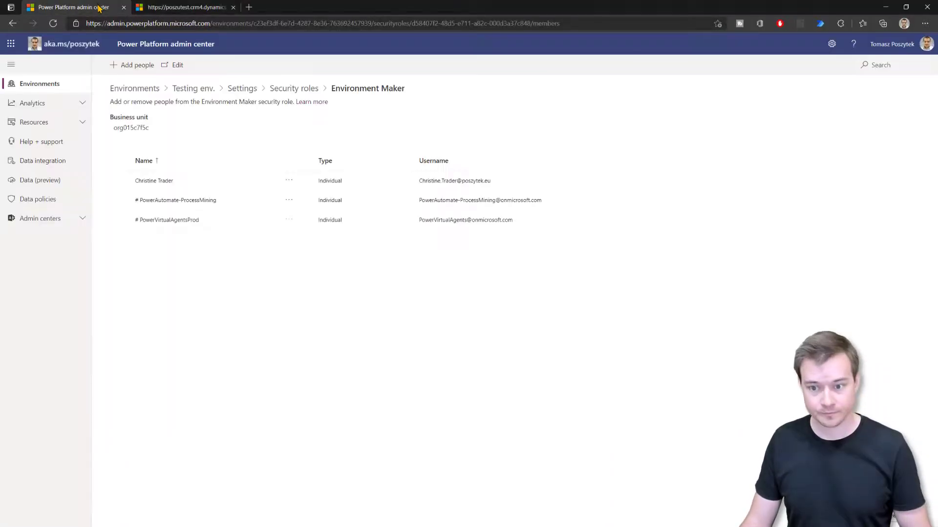
pyautogui.click(288, 90)
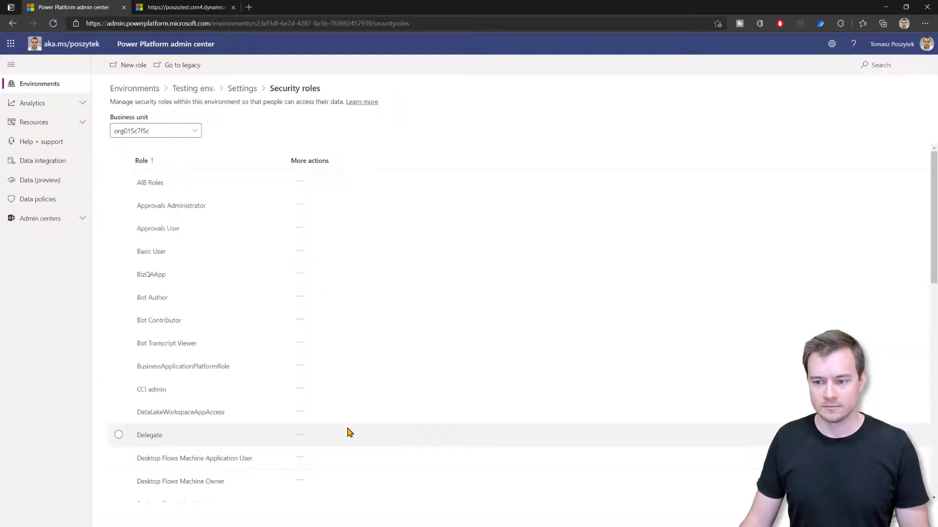
pyautogui.scroll(-5, 215, 258)
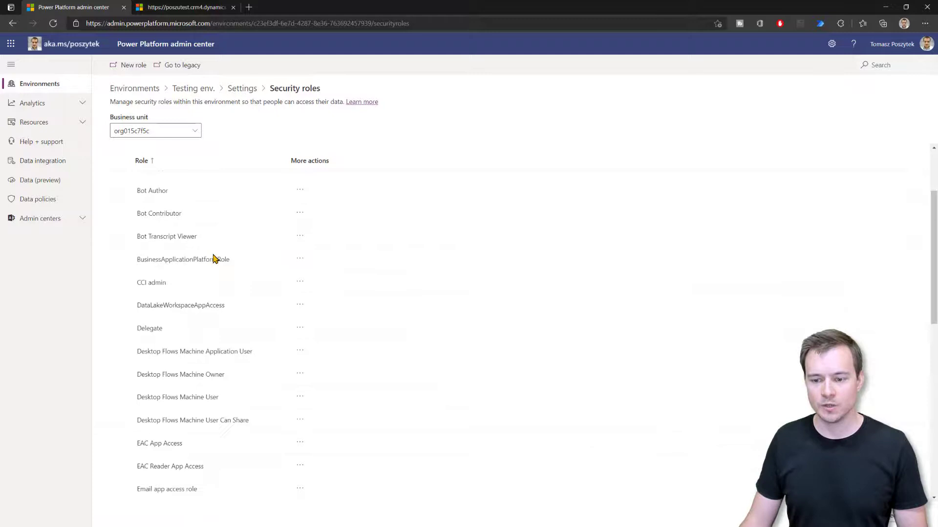
pyautogui.scroll(-7, 215, 258)
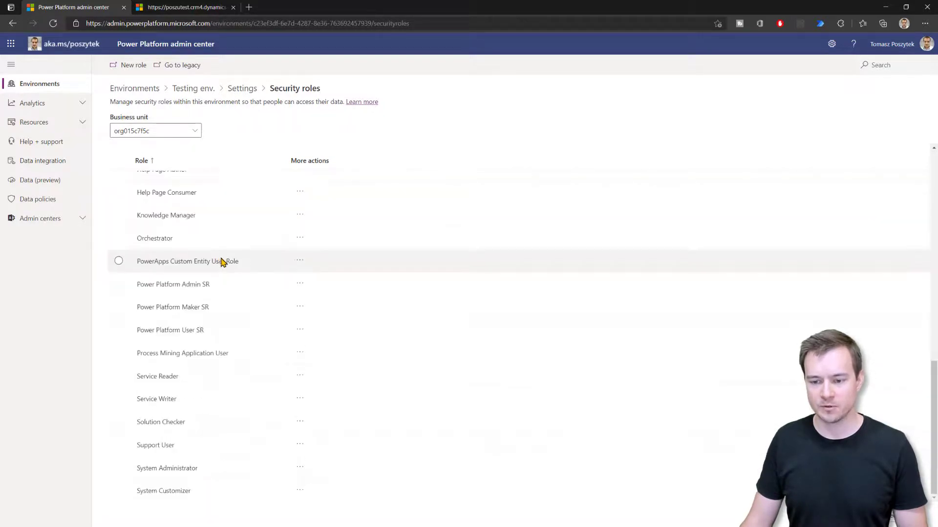
pyautogui.scroll(5, 235, 277)
pyautogui.scroll(1, 235, 277)
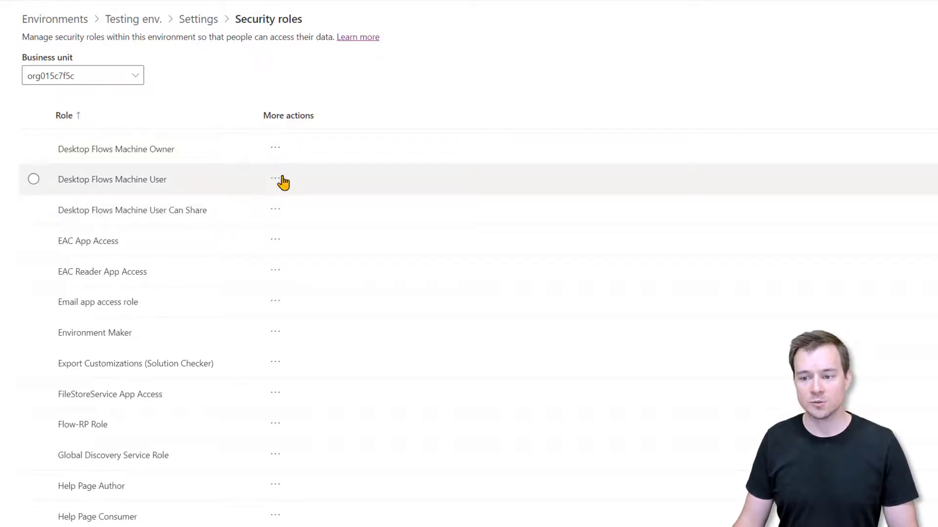
# Step: Add the test user, found by searching 'chris', as a member of Desktop Flows Machine User
pyautogui.click(245, 181)
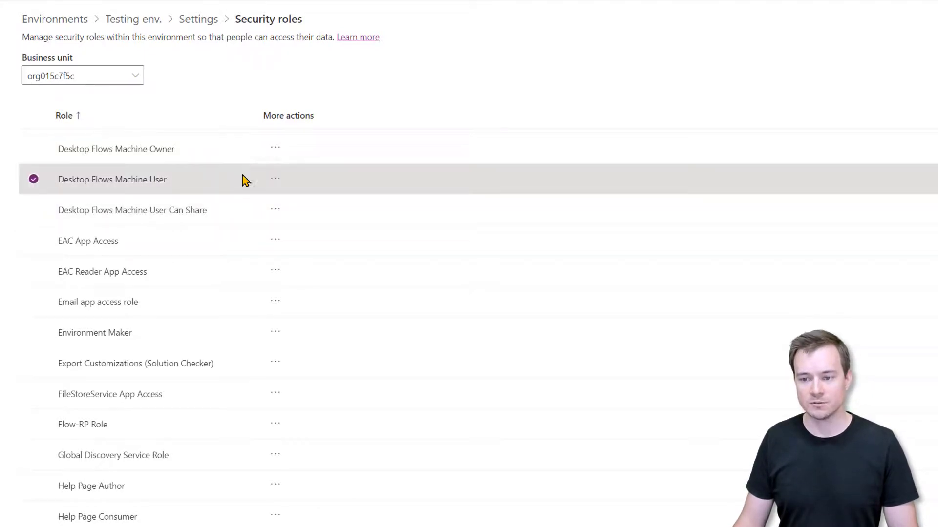
pyautogui.click(275, 179)
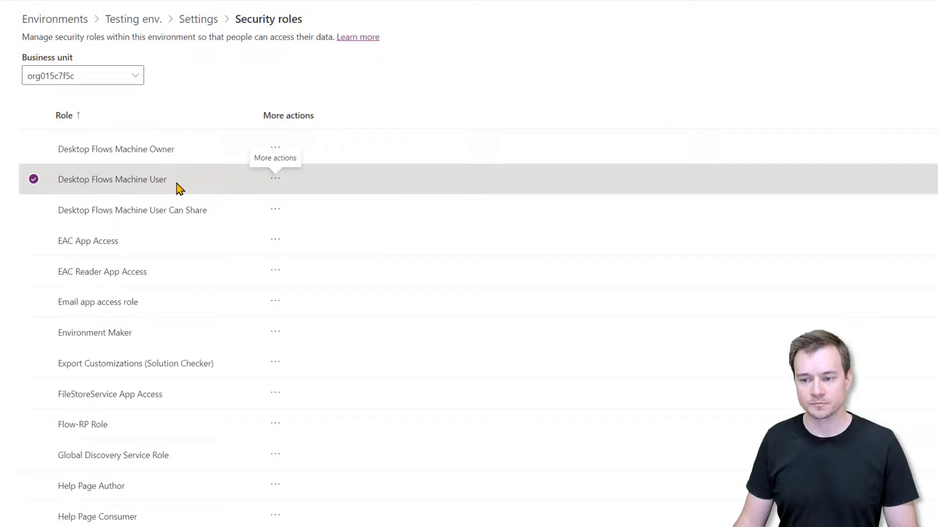
pyautogui.click(119, 185)
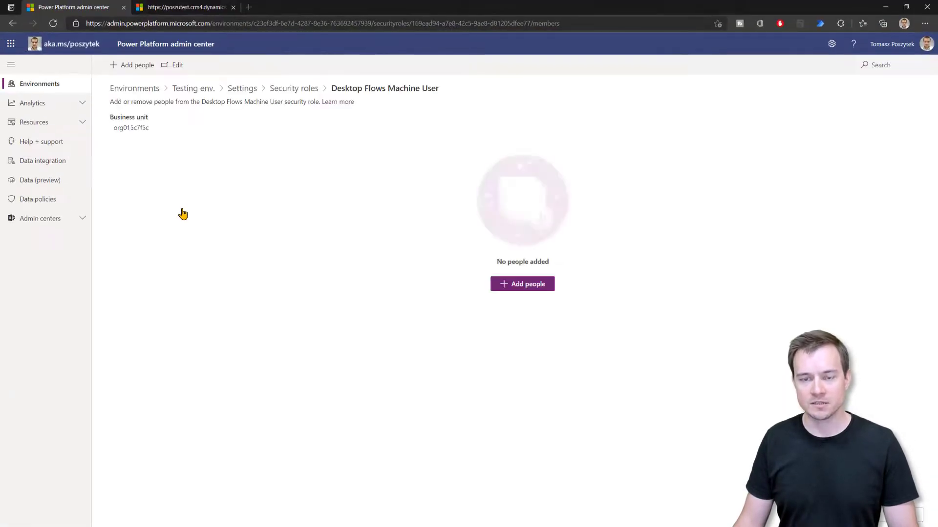
pyautogui.click(529, 288)
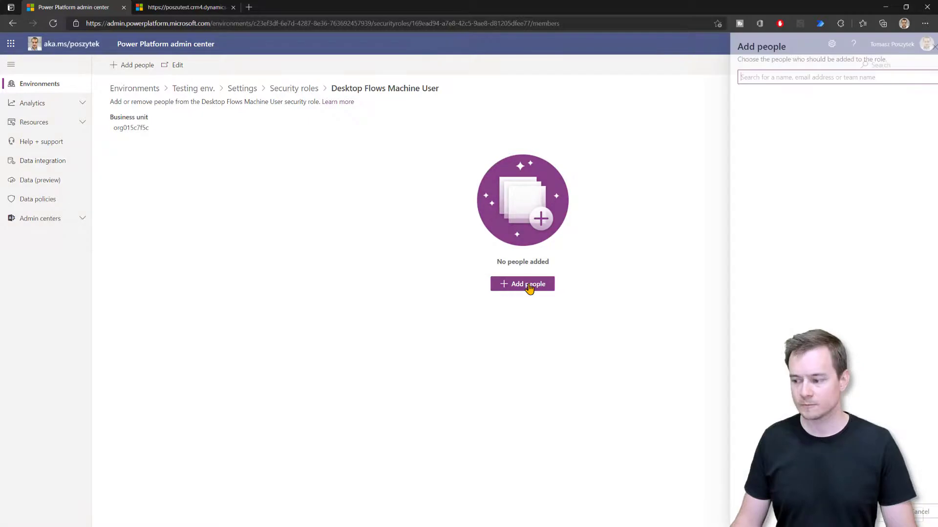
pyautogui.click(767, 76)
pyautogui.write('chris')
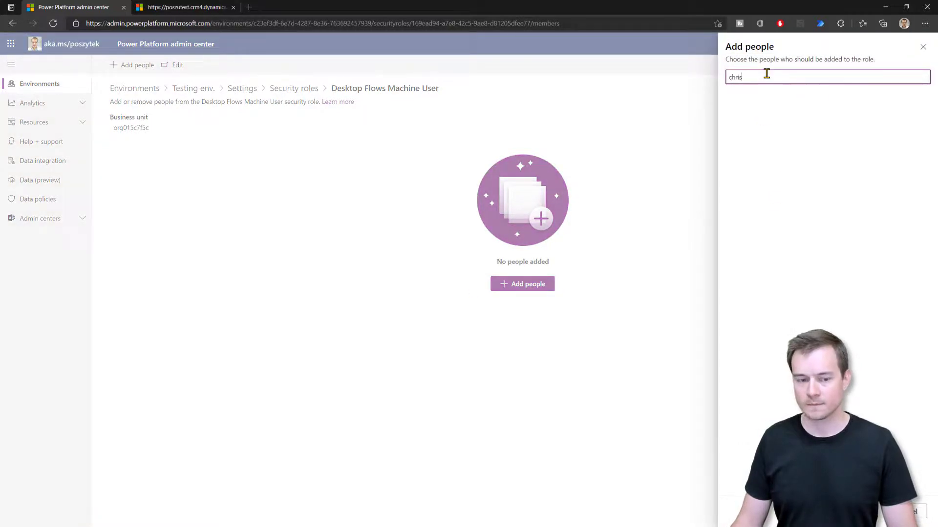
pyautogui.click(763, 92)
pyautogui.click(876, 512)
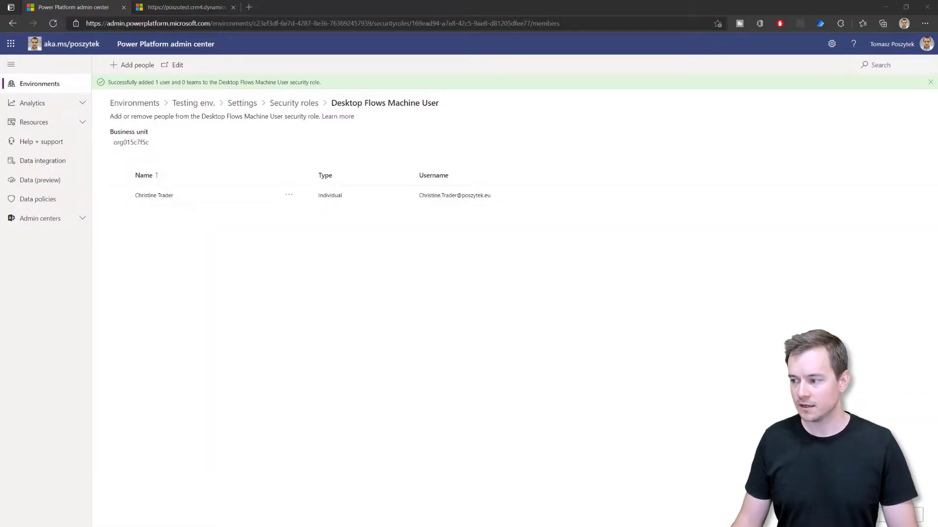
# Step: Reload the test user's Machines page so LUCKYSBOOK2 loads, then view Machine groups showing Test Group
pyautogui.click(337, 170)
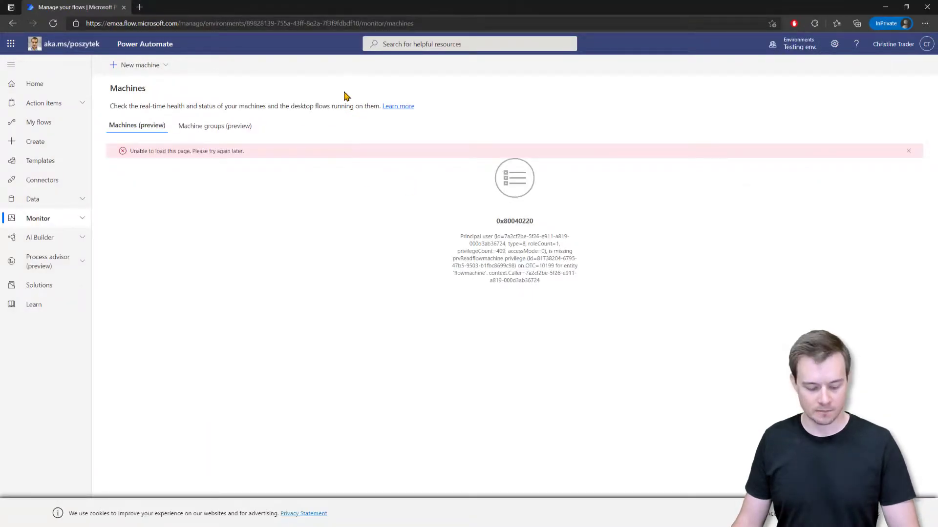
pyautogui.press('F5')
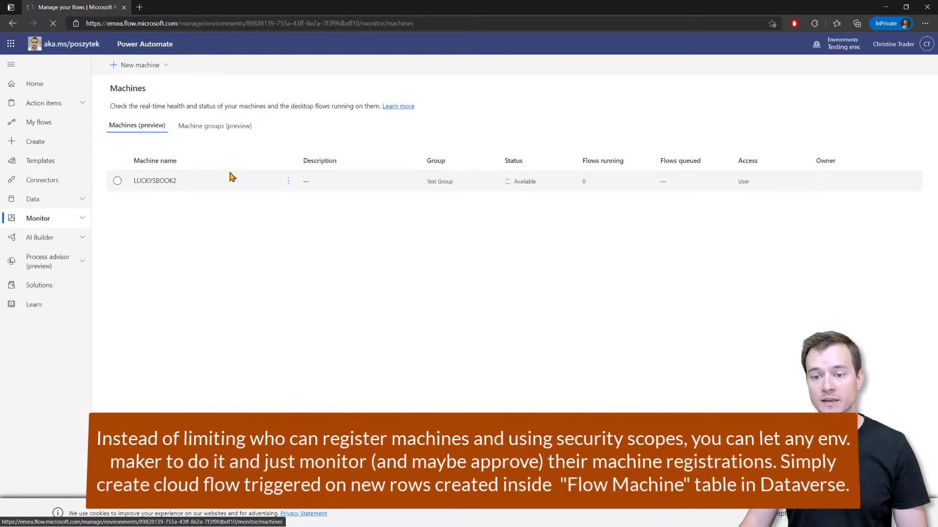
pyautogui.click(228, 130)
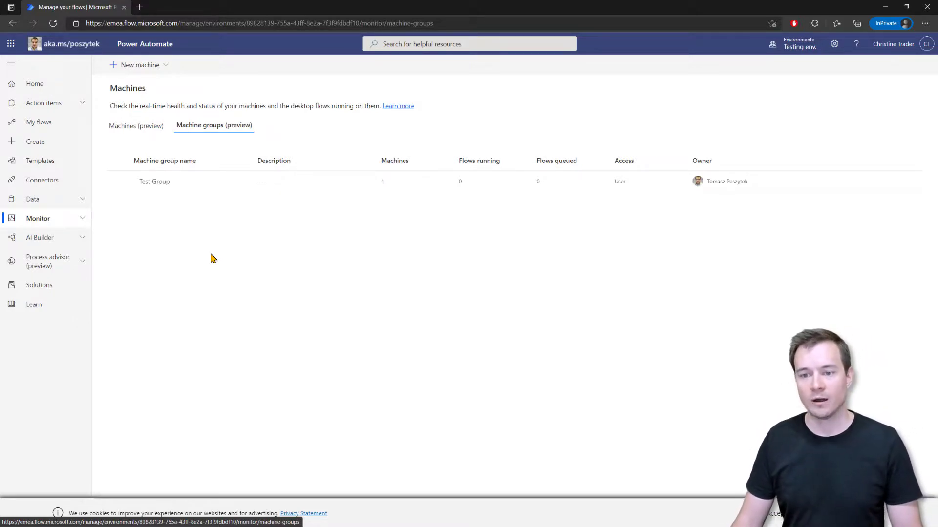
# Step: Try creating machine group 'sfsdfsd', which errors, then start setting up a single machine instead
pyautogui.click(129, 68)
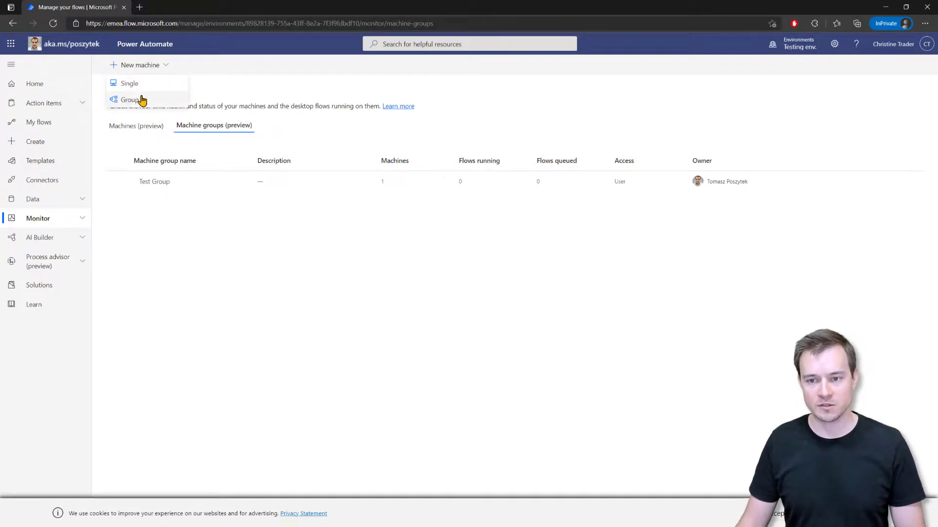
pyautogui.click(142, 100)
pyautogui.click(841, 97)
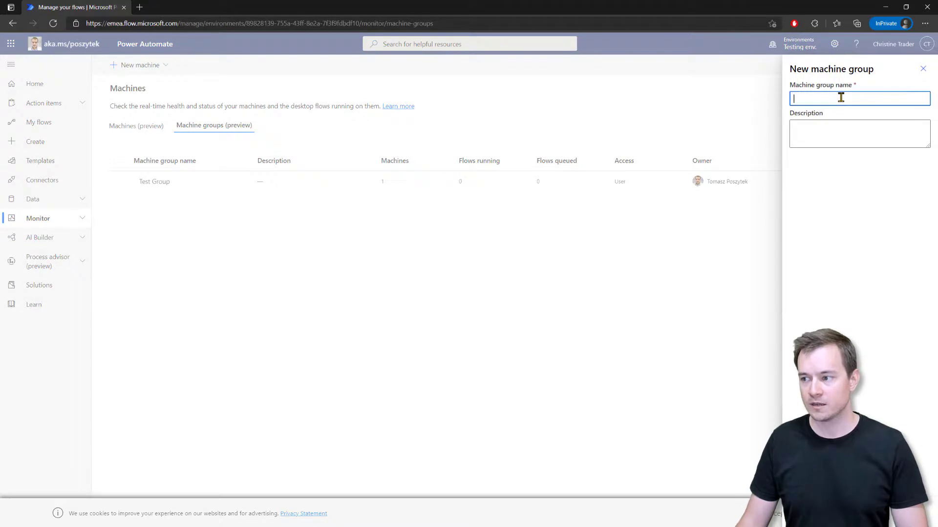
pyautogui.write('sfsdfsd')
pyautogui.press('Return')
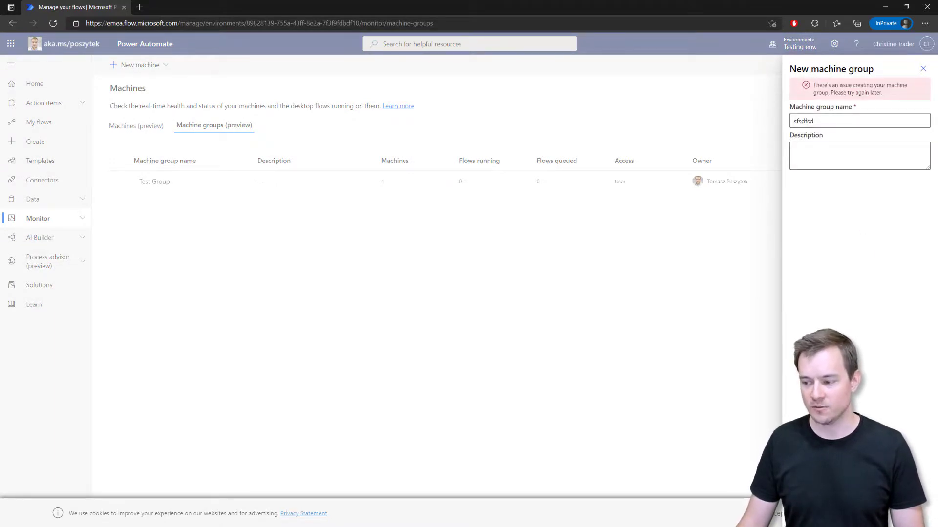
pyautogui.click(182, 208)
pyautogui.click(132, 66)
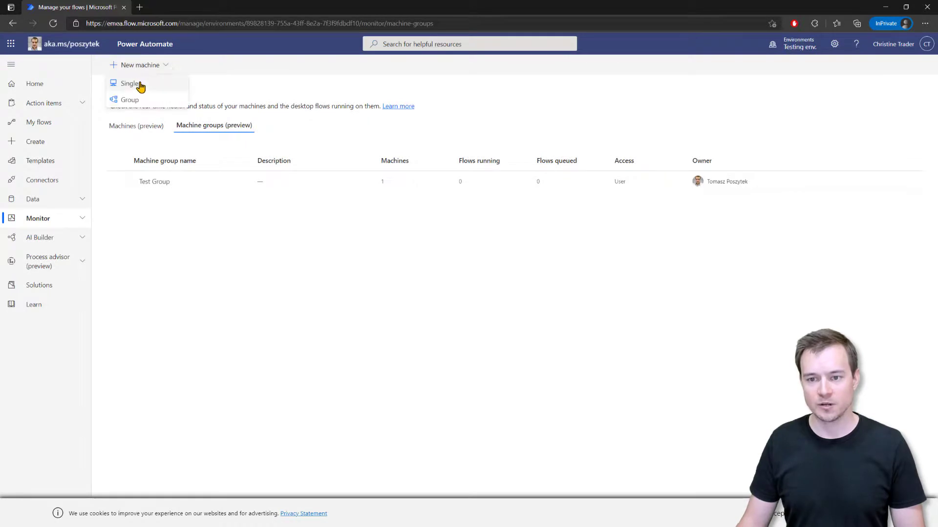
pyautogui.click(140, 86)
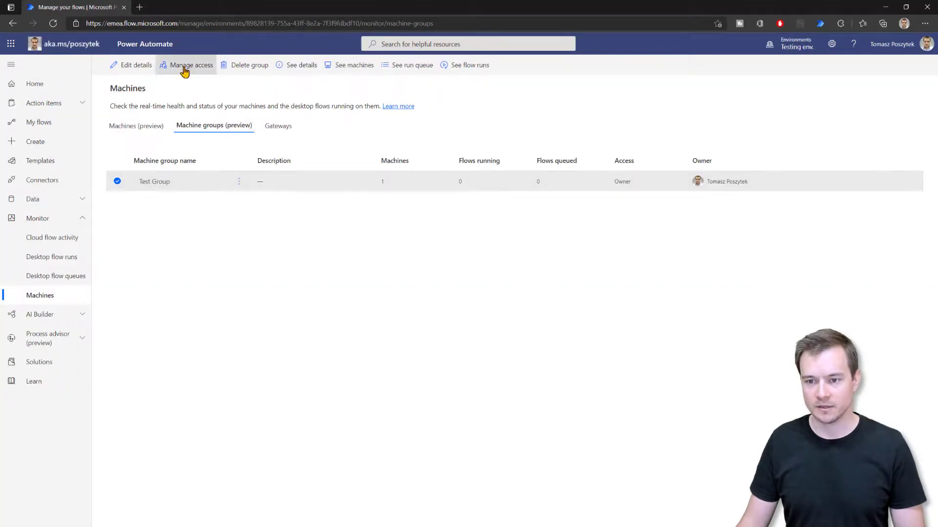
# Step: Delete the LUCKYSBOOK2 machine from the Machines list, confirming the deletion
pyautogui.click(122, 125)
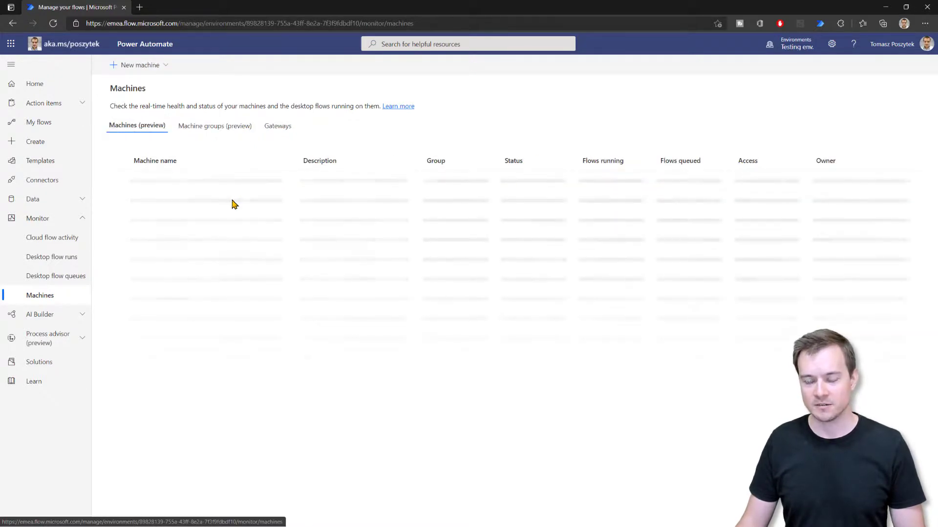
pyautogui.click(289, 183)
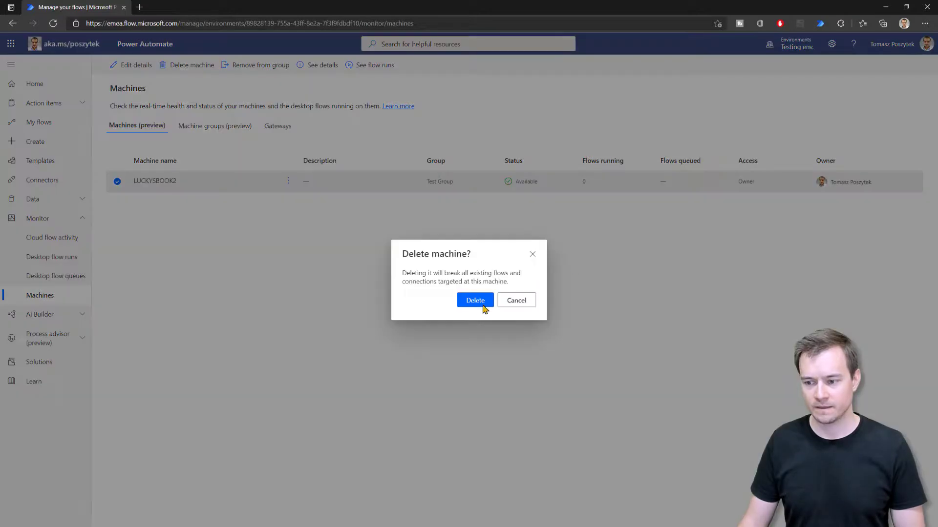
pyautogui.click(469, 302)
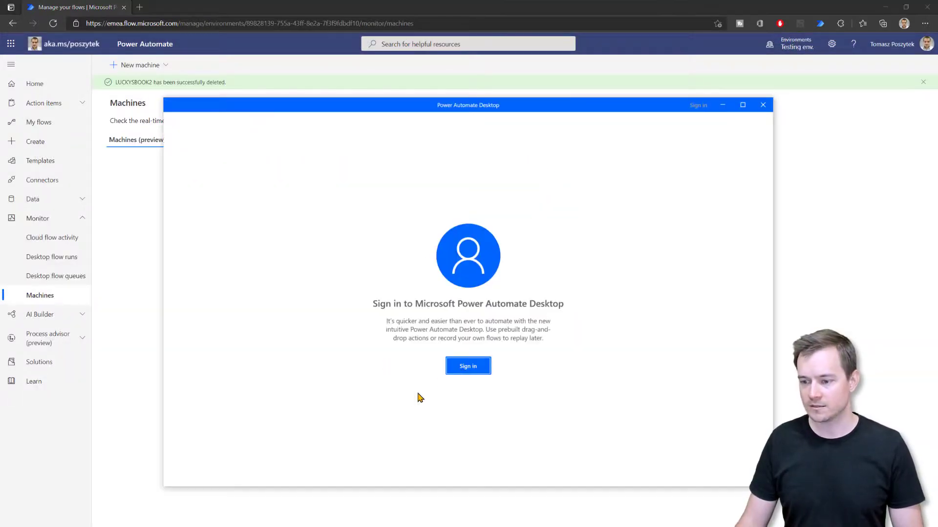
# Step: Sign in to Power Automate Desktop with the test user's e-mail and password, skipping the extra prompt
pyautogui.click(453, 368)
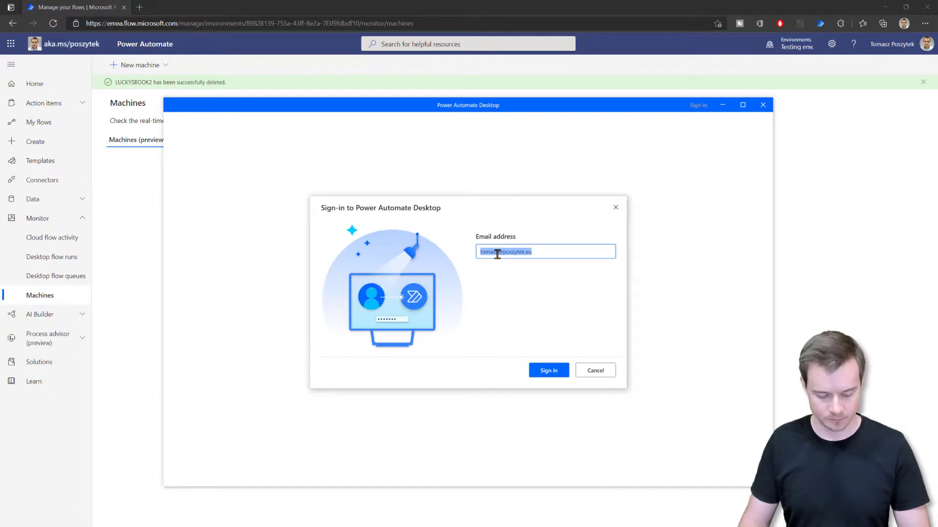
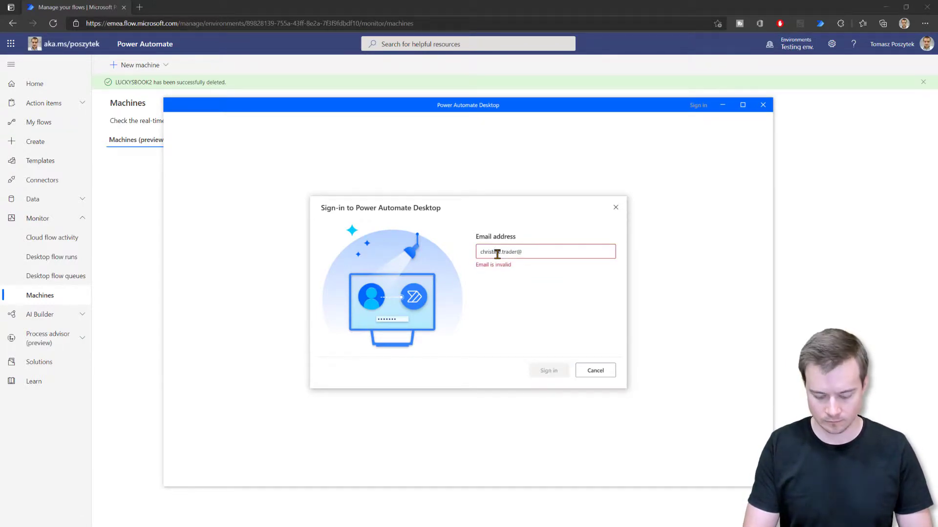
pyautogui.press('Return')
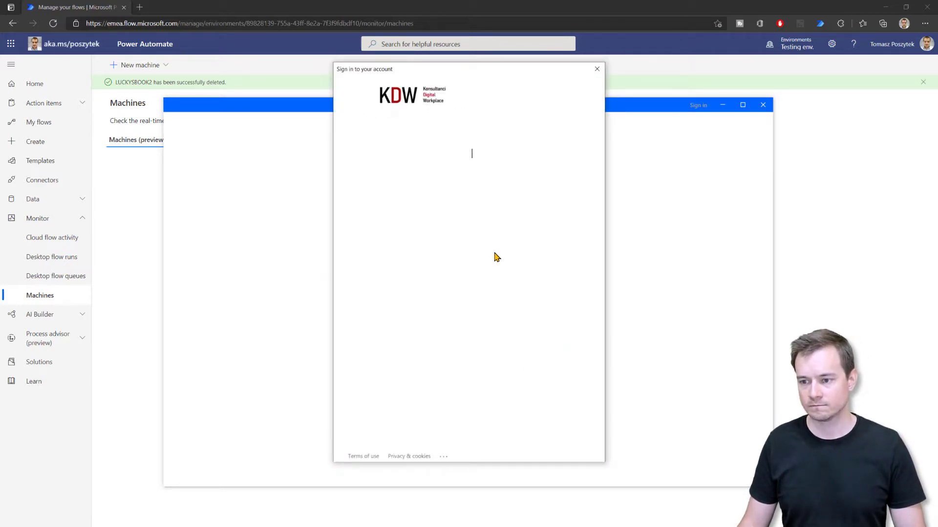
pyautogui.write('********')
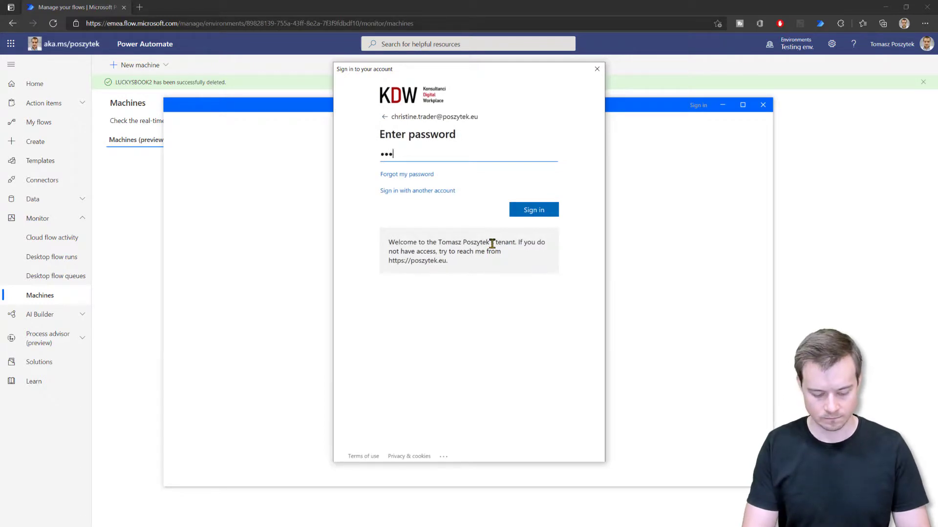
pyautogui.press('Return')
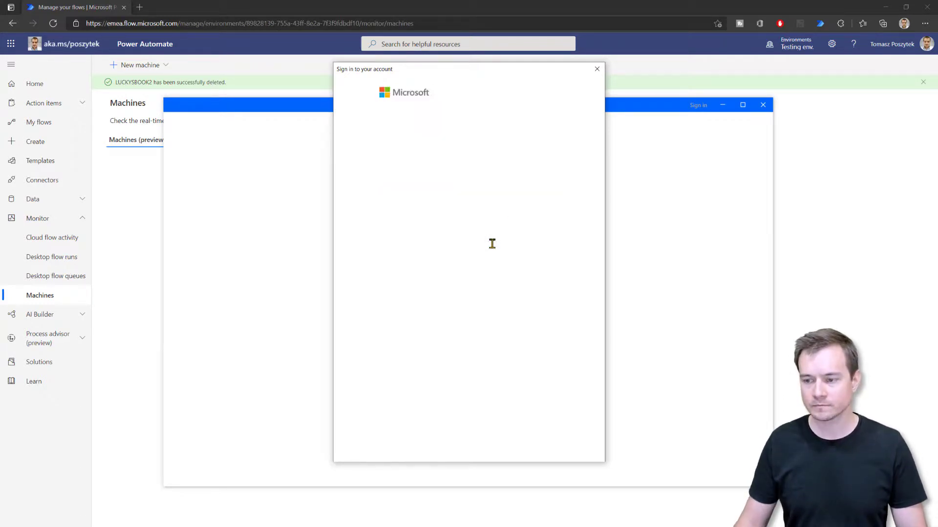
pyautogui.click(447, 179)
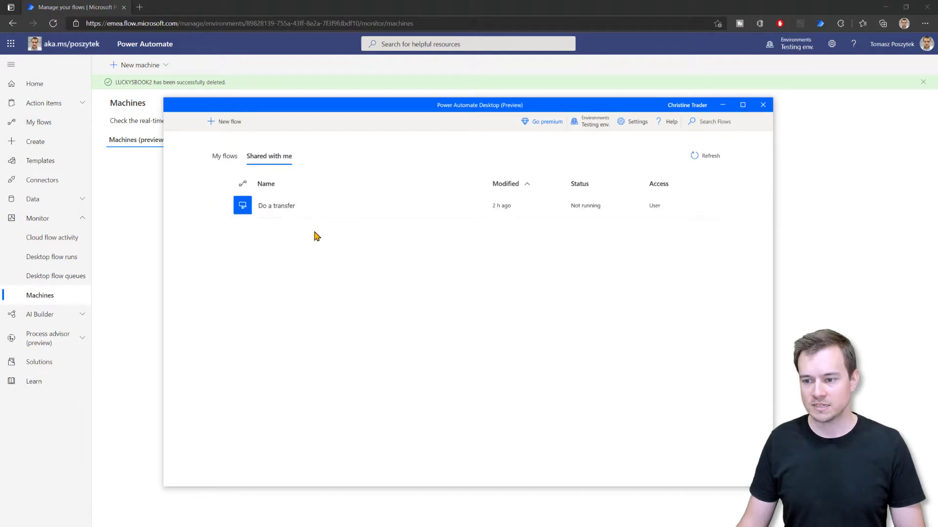
# Step: View the Machine (preview) settings, which report no rights to connect this machine to Testing env
pyautogui.moveTo(266, 206)
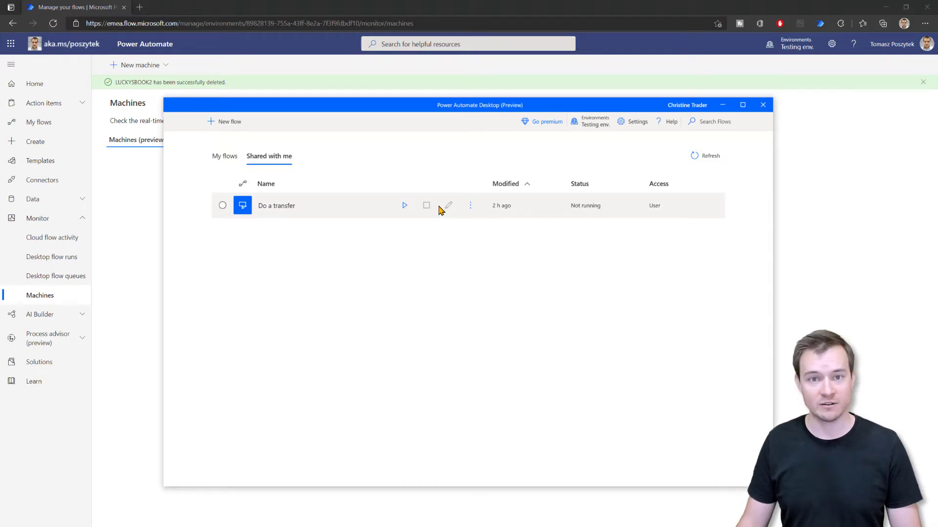
pyautogui.click(640, 125)
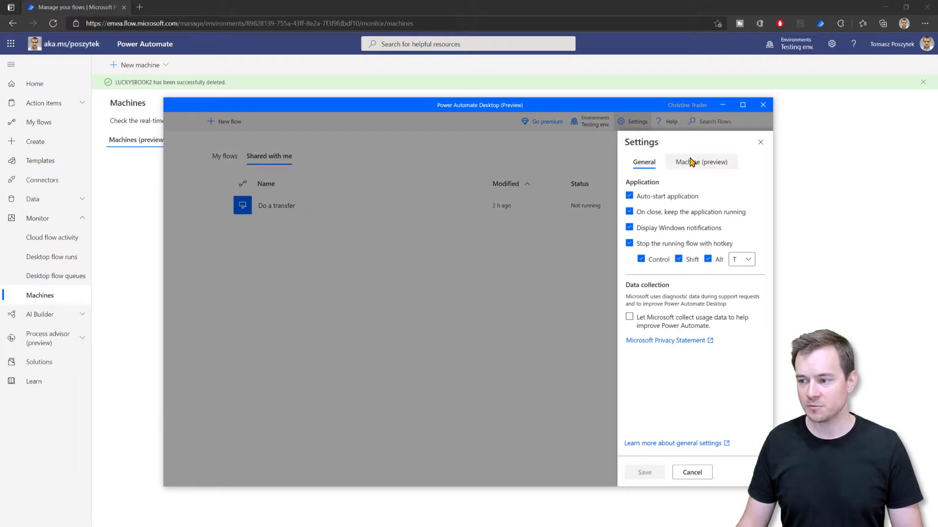
pyautogui.click(692, 162)
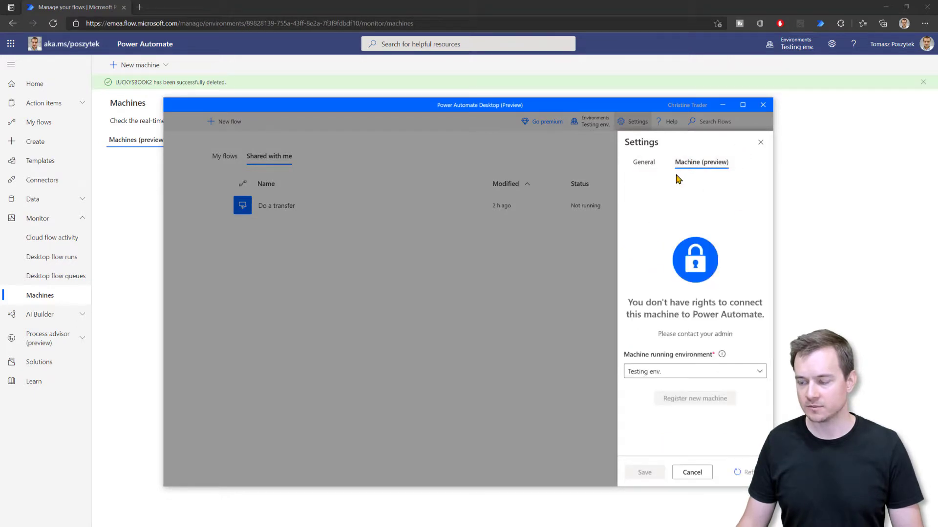